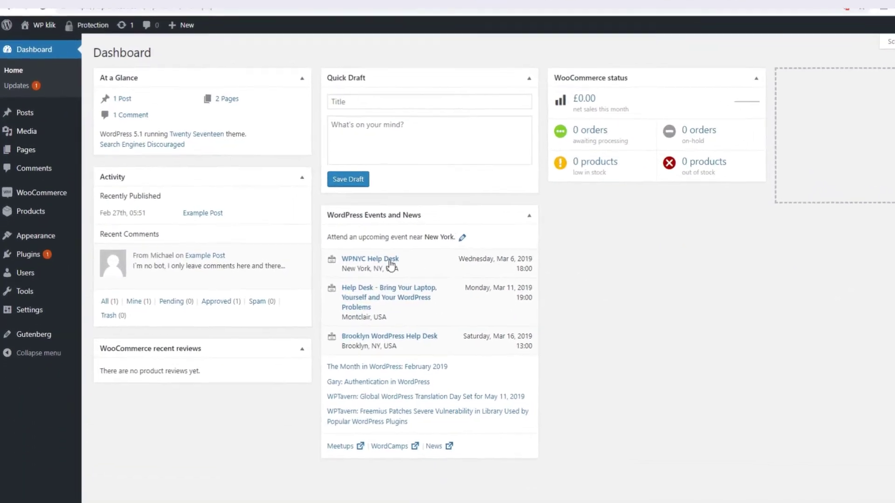
Bring up the Products flyout menu with Add New from the Dashboard sidebar
mouse_move(21, 201)
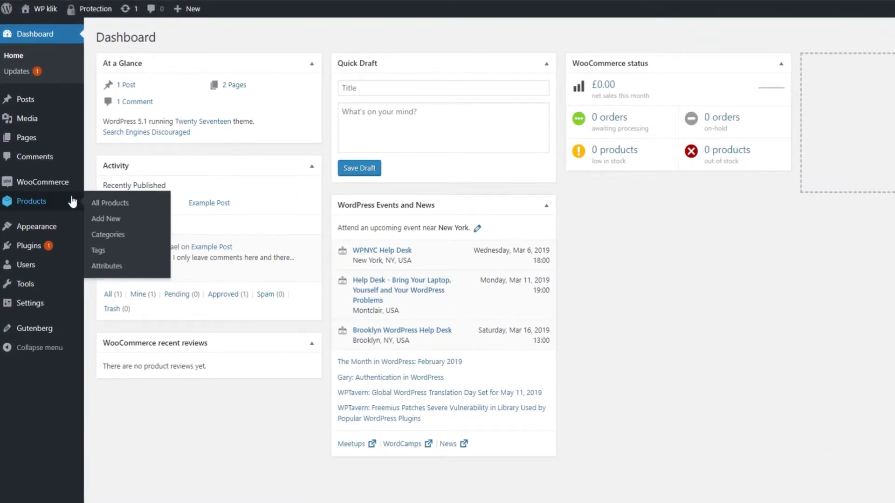
Start a new product titled 'Wallet' with the description 'Description'
click(104, 219)
text(Wall)
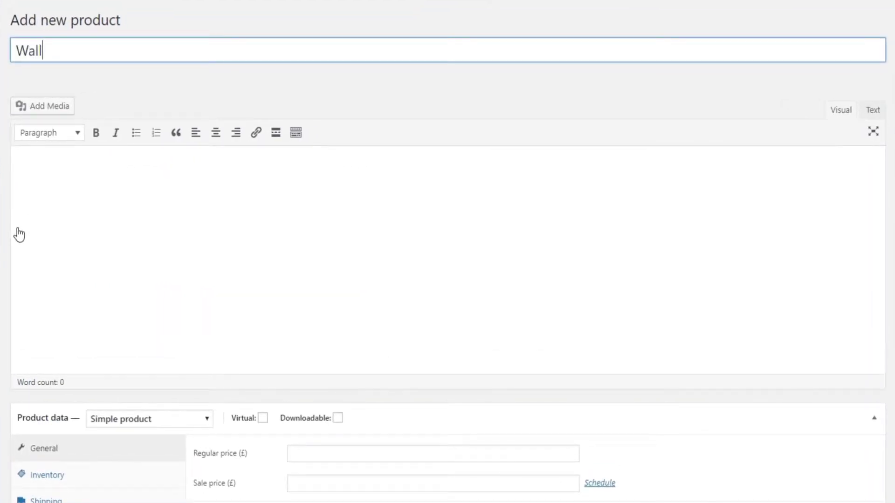
text(et)
click(48, 173)
text(Descr)
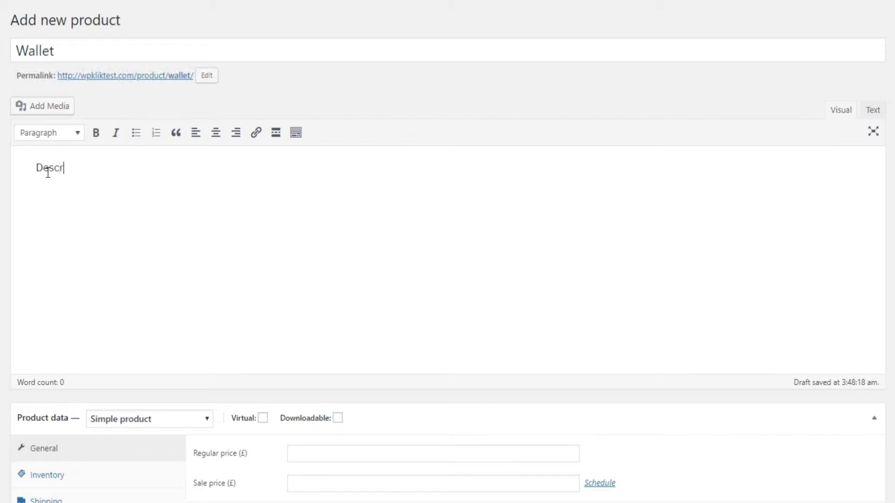
text(iption)
Enter 'Short description' as the short description and file the product under Accessories
scroll(48, 173, down, 6)
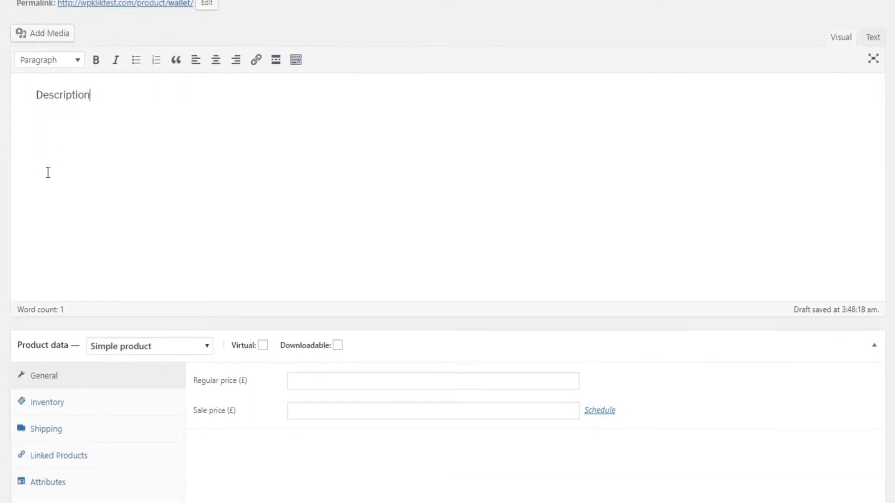
scroll(47, 177, down, 2)
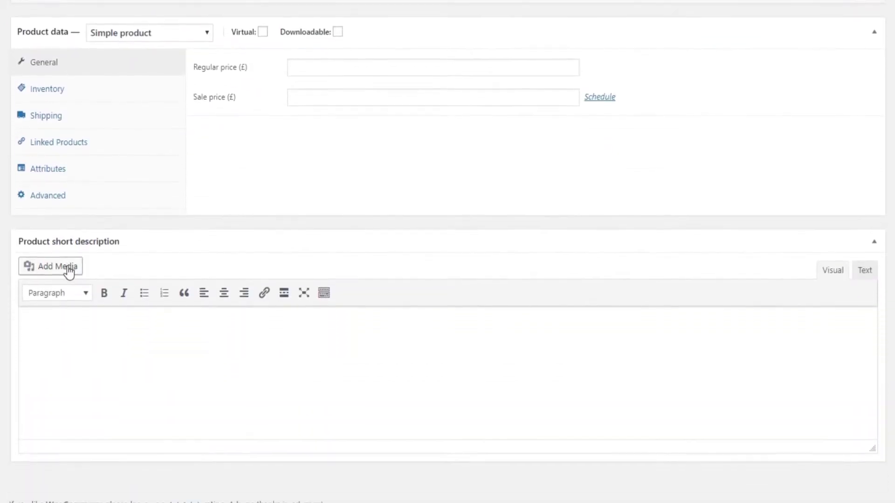
click(42, 314)
text(Short d)
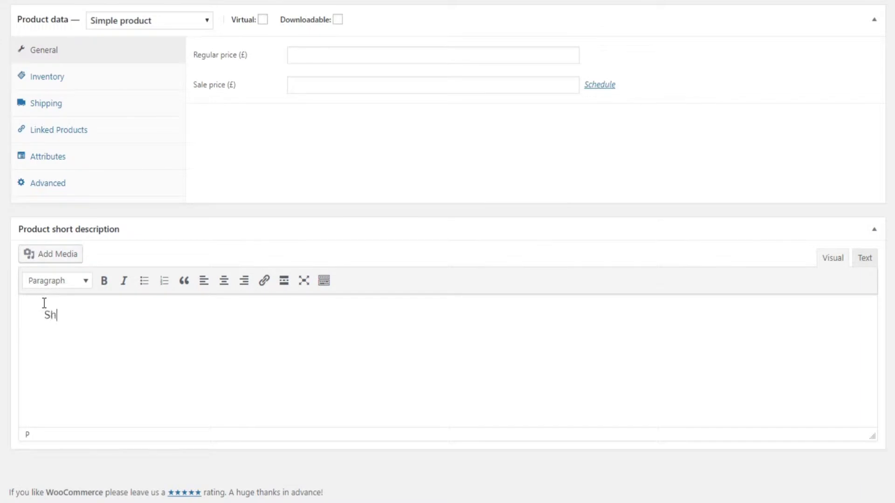
text(e)
key(BackSpace)
text(description)
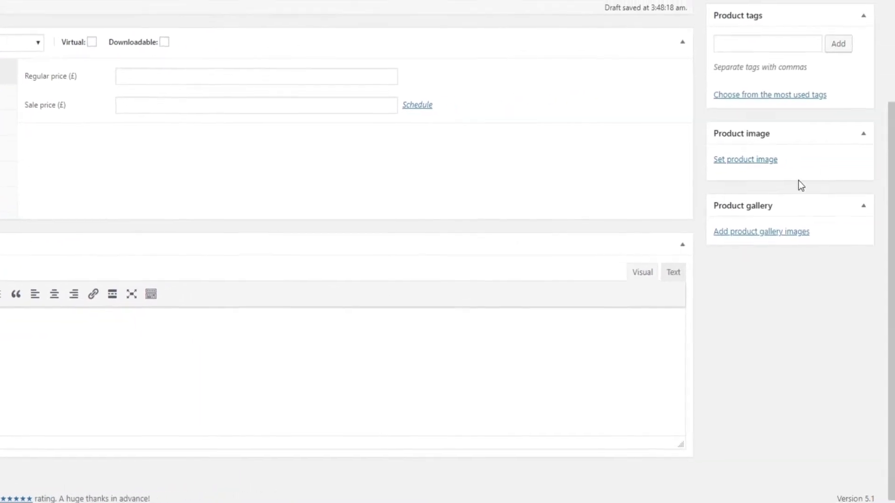
scroll(820, 168, up, 3)
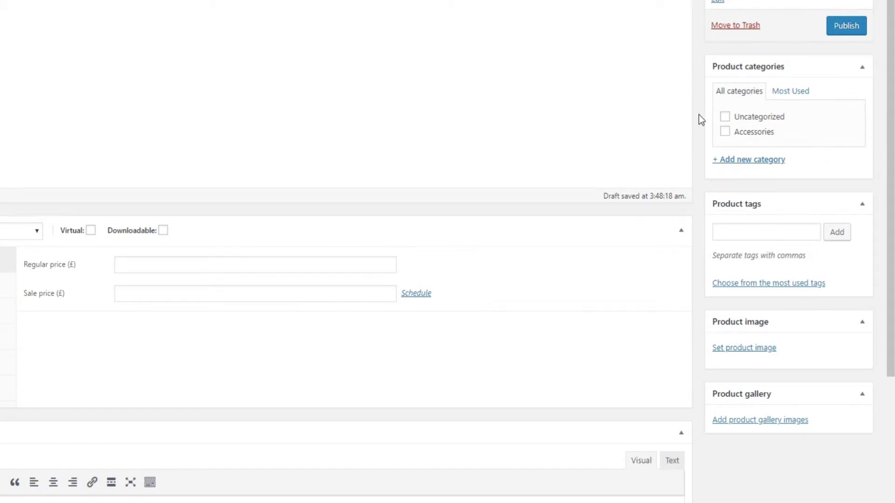
click(724, 132)
click(727, 230)
Tag the product Slim and set a wallet photo as its product image
text(sl)
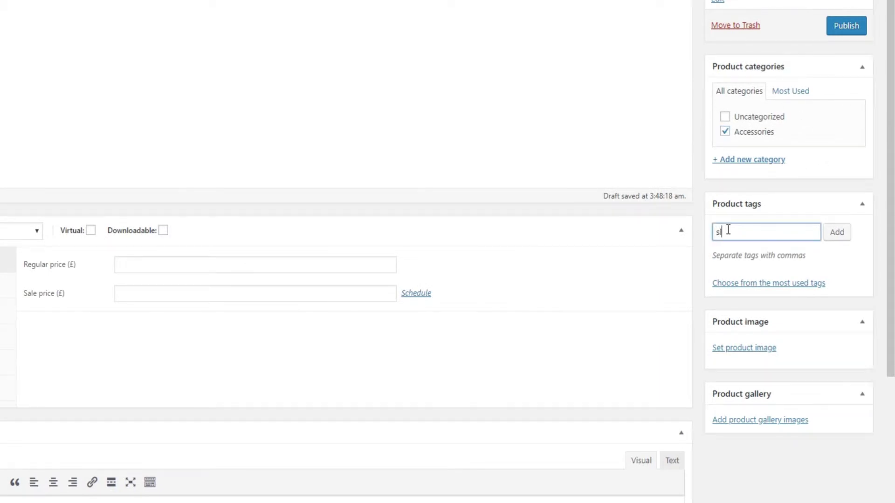
click(734, 252)
click(837, 231)
click(764, 366)
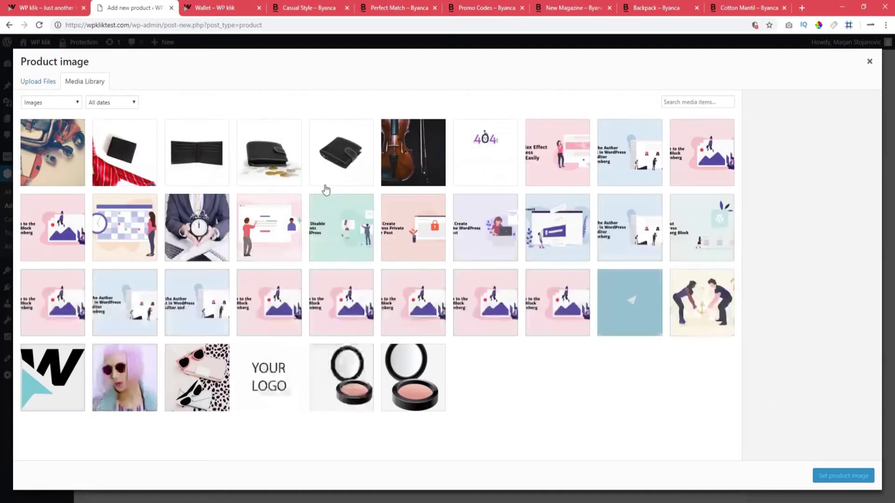
click(337, 153)
click(835, 474)
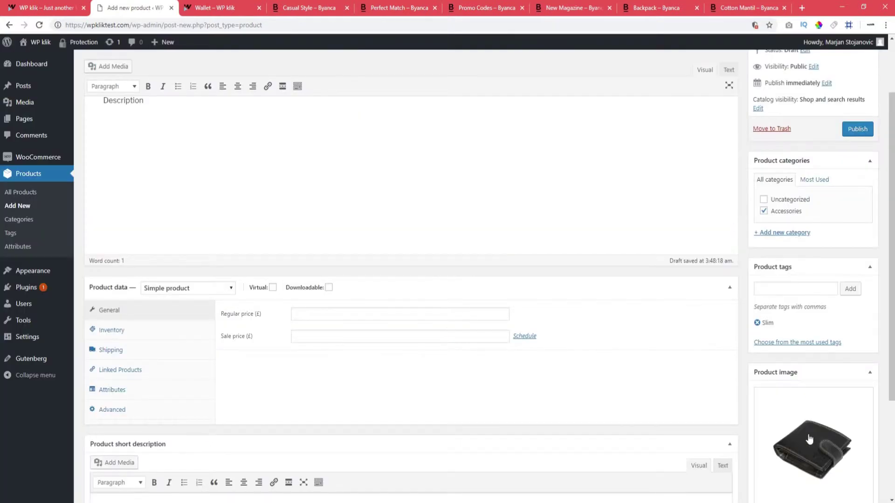
Add three wallet photos to the product gallery
scroll(804, 433, down, 3)
click(793, 448)
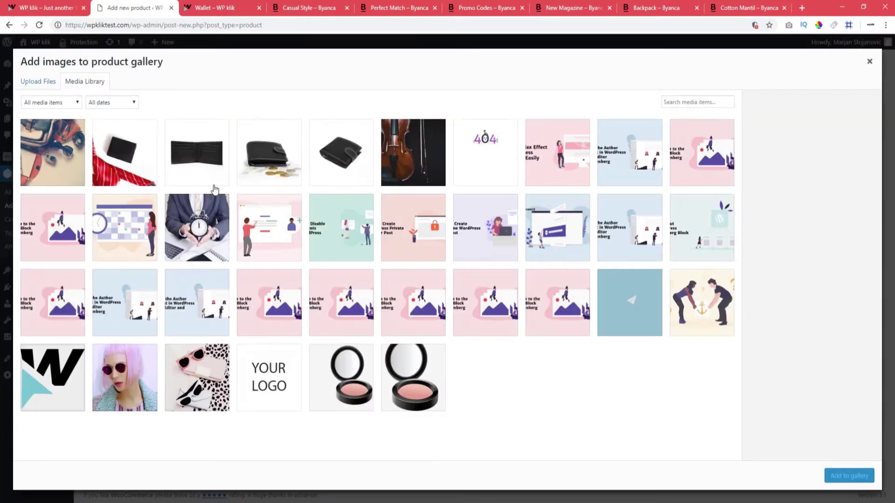
click(203, 163)
shift+click(361, 165)
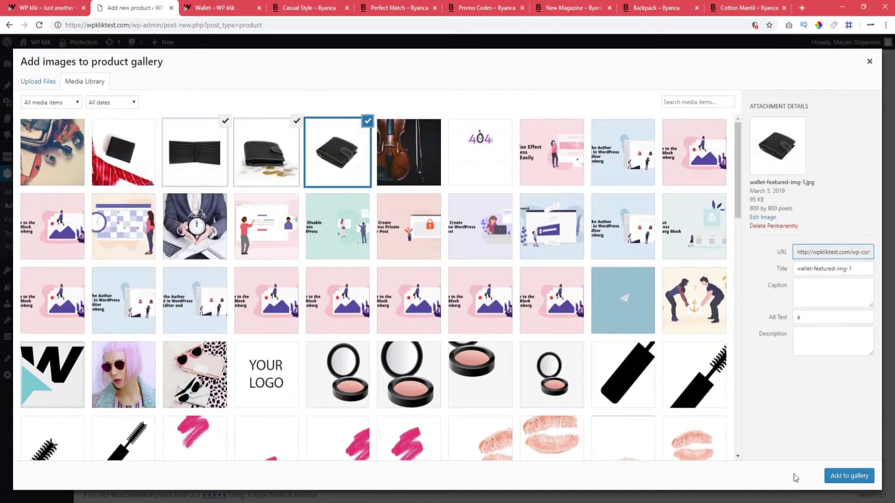
click(844, 475)
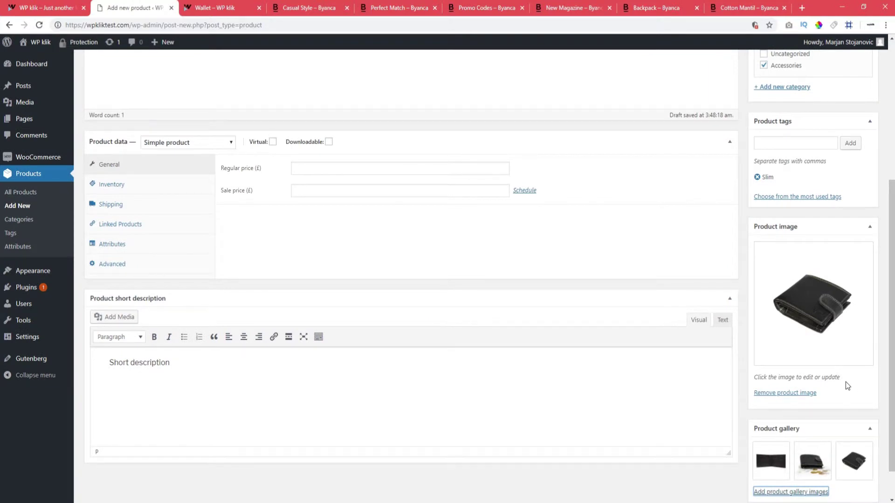
Look over the Casual Style product page in the Byanca demo store
click(298, 3)
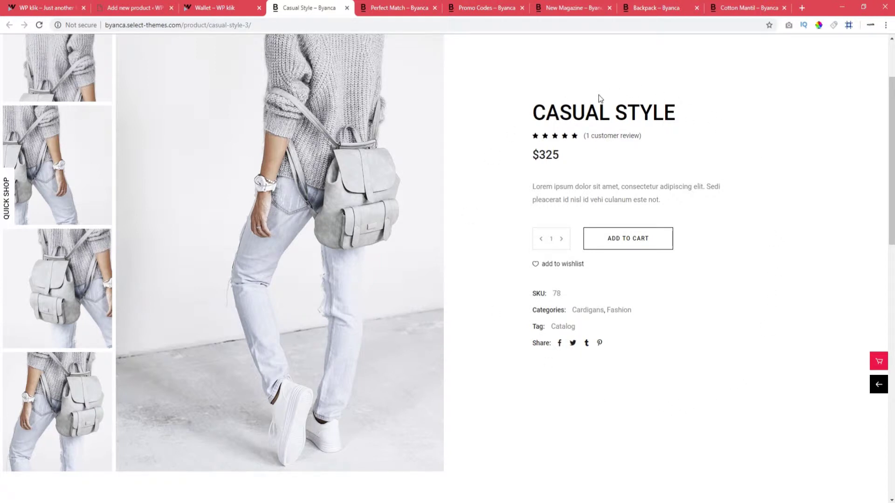
scroll(598, 95, down, 5)
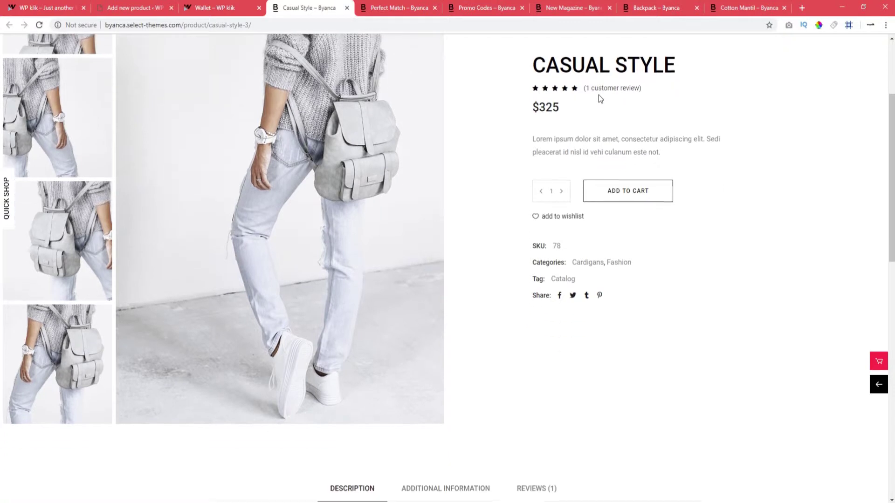
scroll(599, 94, up, 4)
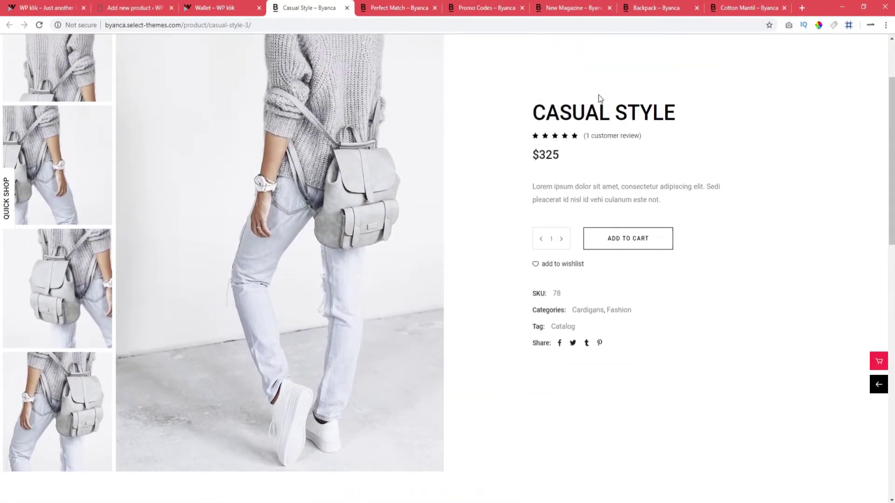
Review the Perfect Match grouped product with Texas Pants ($80) and Women's Shirt ($79)
click(398, 7)
scroll(742, 230, down, 1)
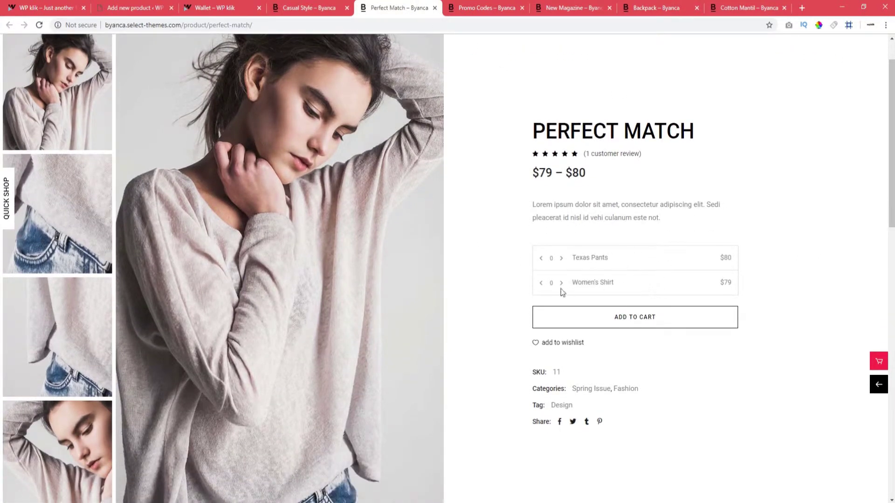
scroll(561, 289, down, 1)
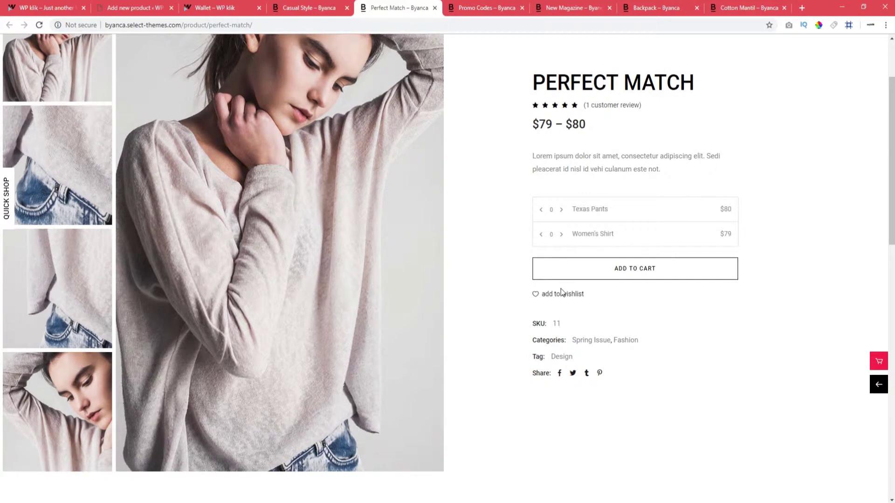
scroll(561, 289, down, 2)
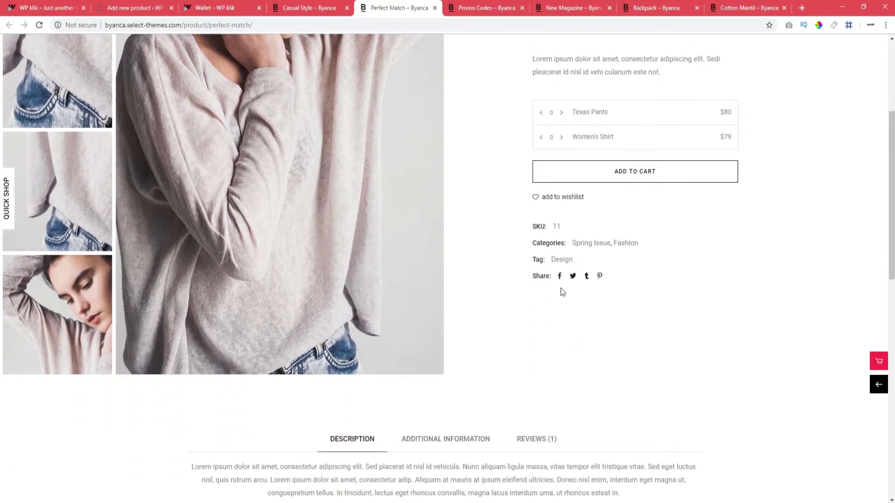
scroll(561, 289, up, 2)
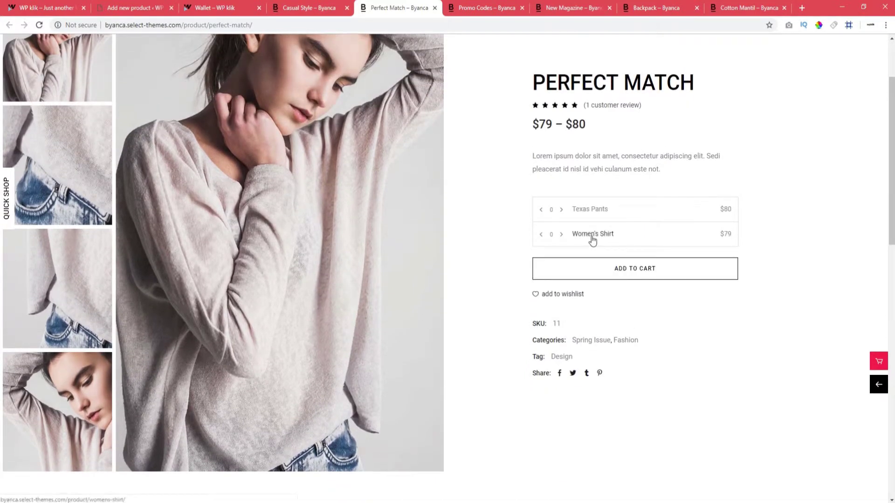
scroll(593, 240, up, 1)
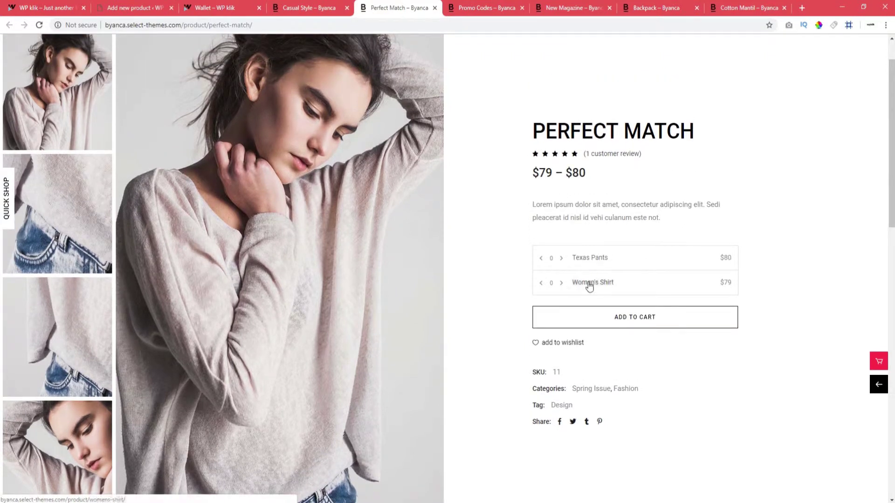
Browse the Promo Codes, New Magazine and Backpack demo product pages
click(480, 8)
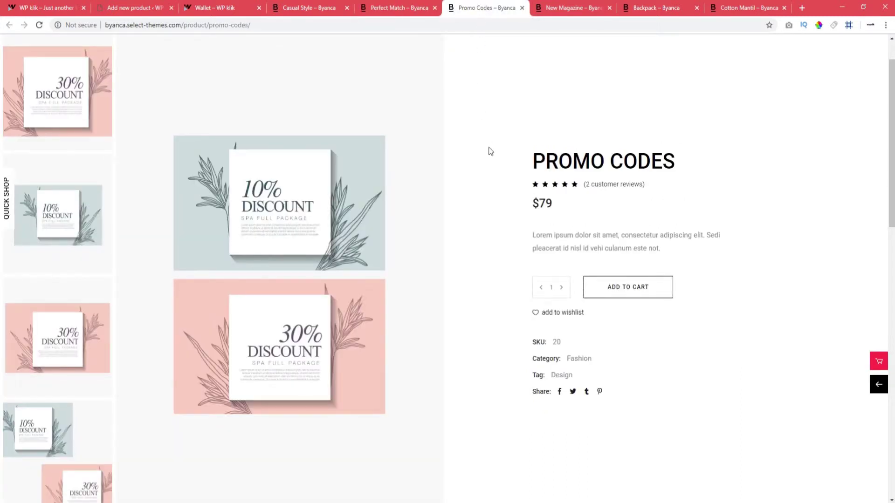
scroll(490, 151, down, 5)
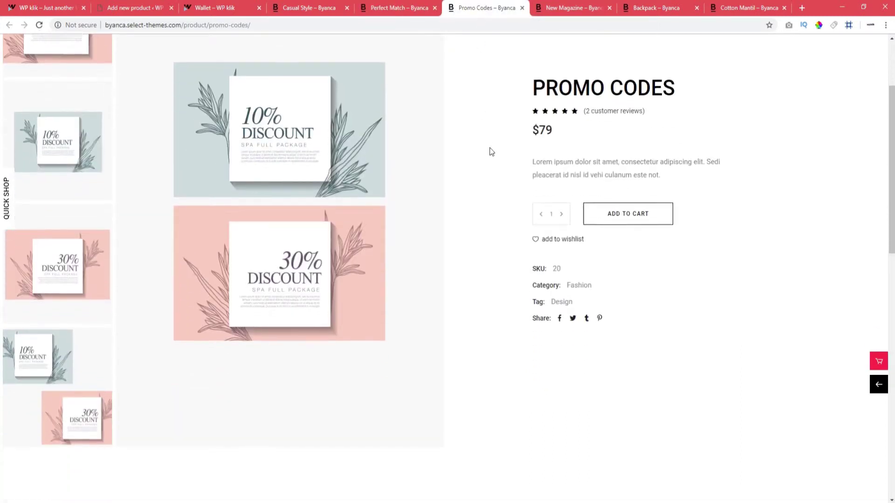
scroll(490, 151, down, 1)
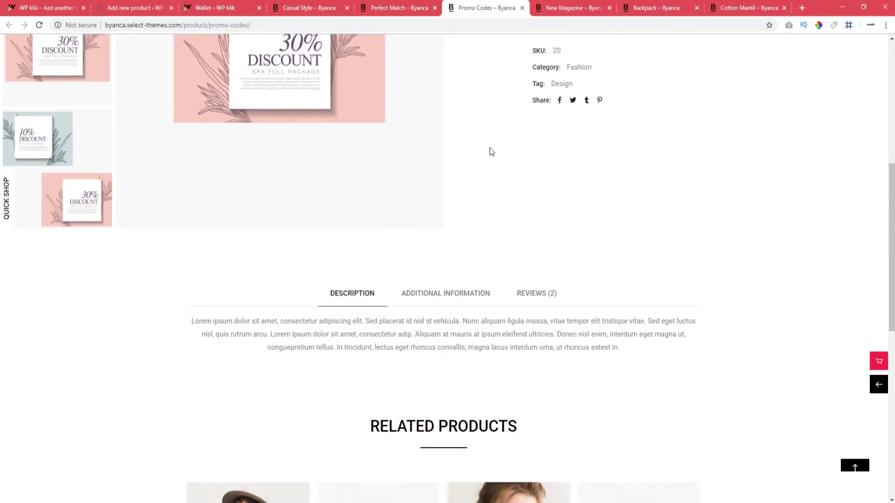
scroll(491, 151, up, 2)
scroll(490, 151, up, 3)
key(ctrl+Tab)
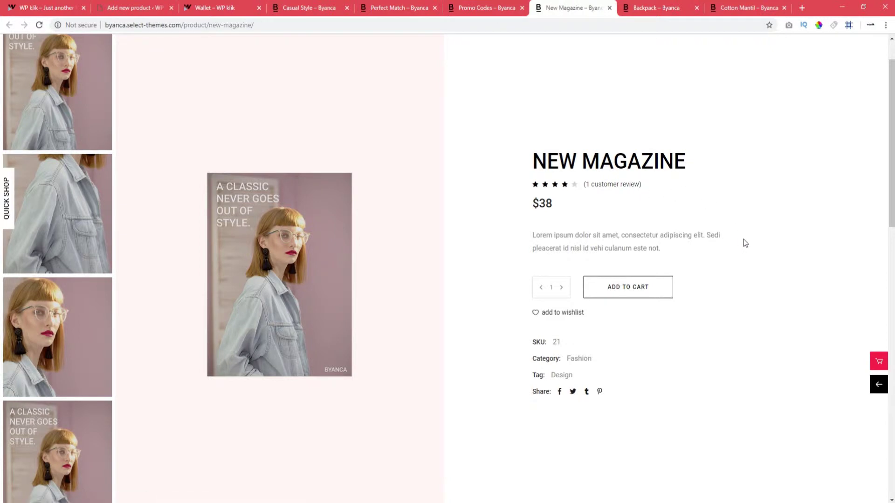
key(ctrl+Tab)
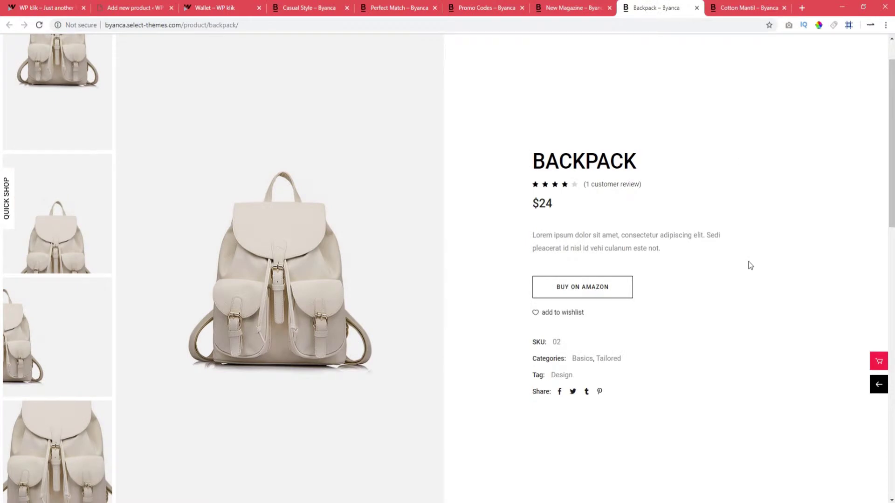
scroll(750, 266, down, 1)
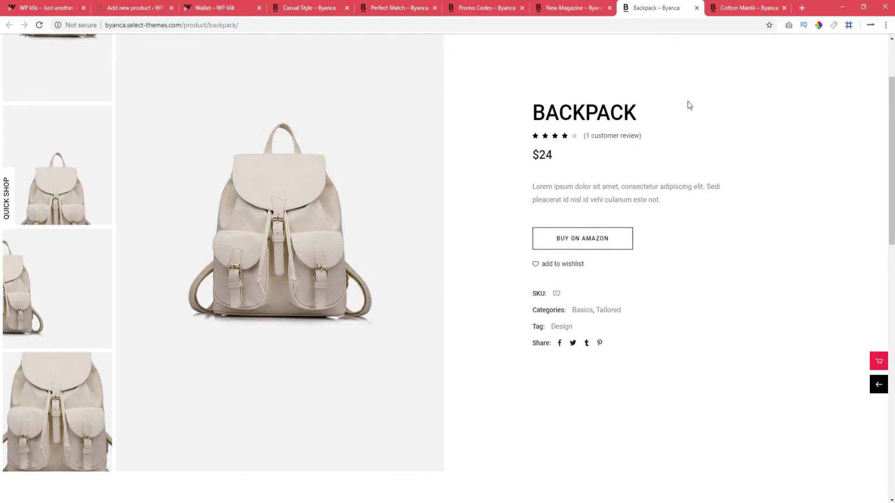
Check the Cotton Mantil colour choices, keeping Brown, then return to the Wallet draft
click(732, 5)
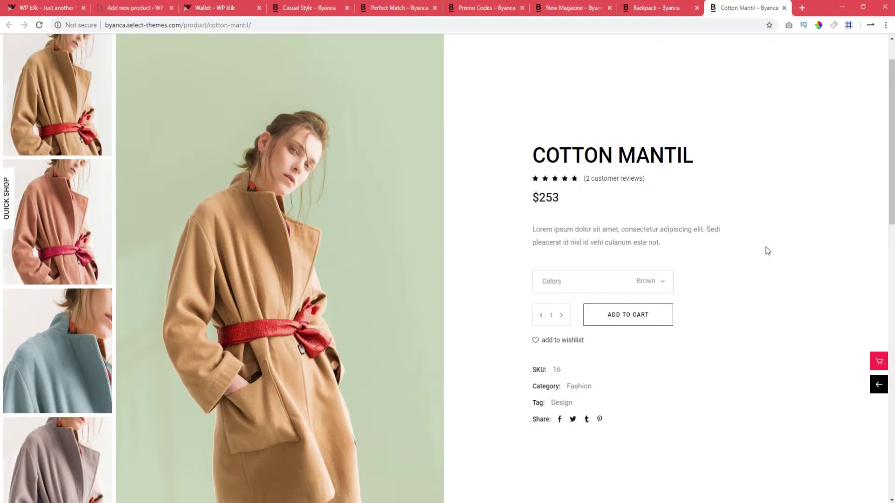
scroll(766, 250, down, 1)
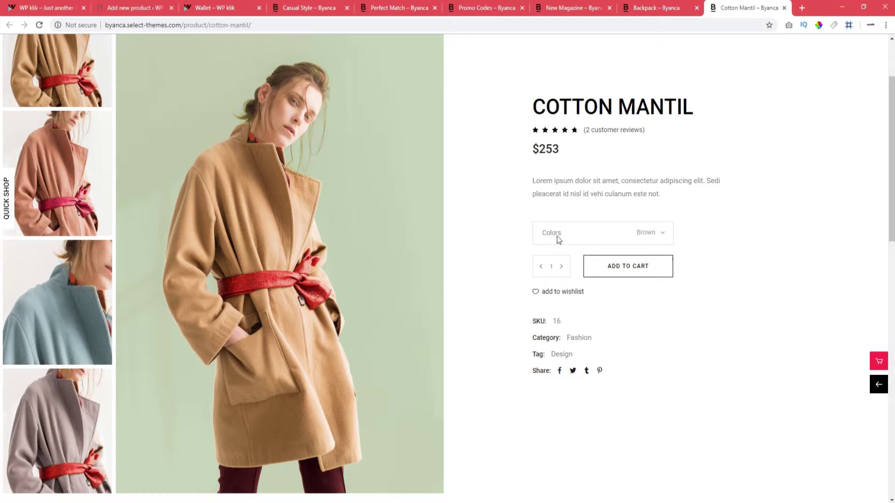
click(630, 237)
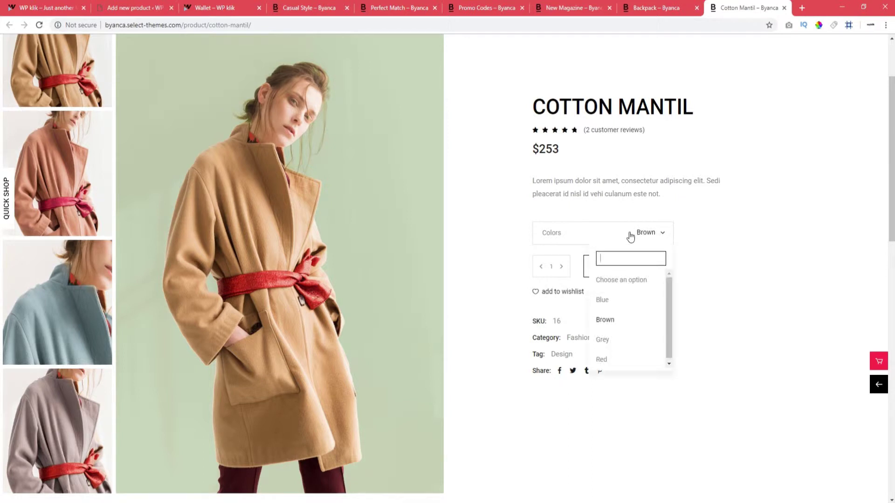
click(725, 224)
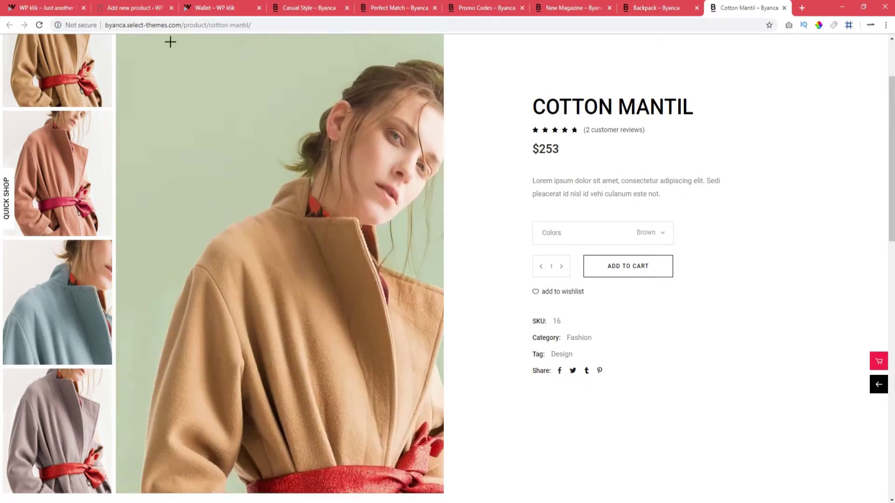
click(143, 10)
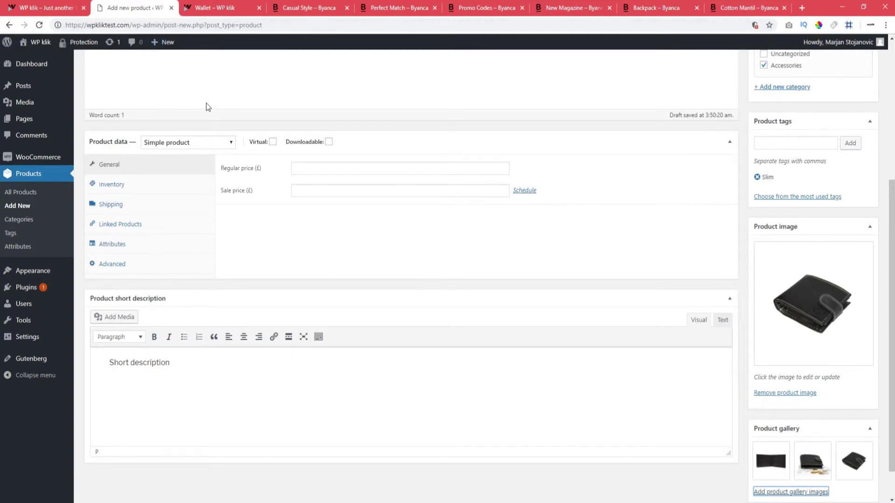
Set the wallet's regular price to 100 and sale price to 90
click(191, 142)
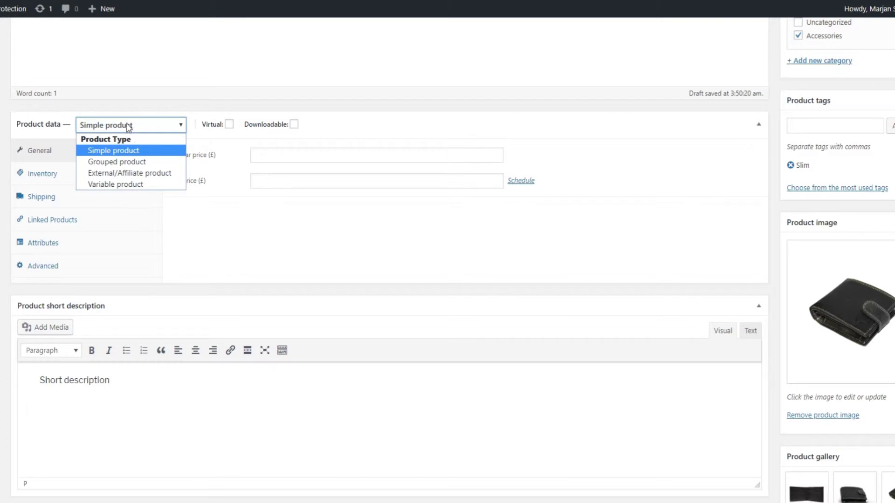
click(128, 127)
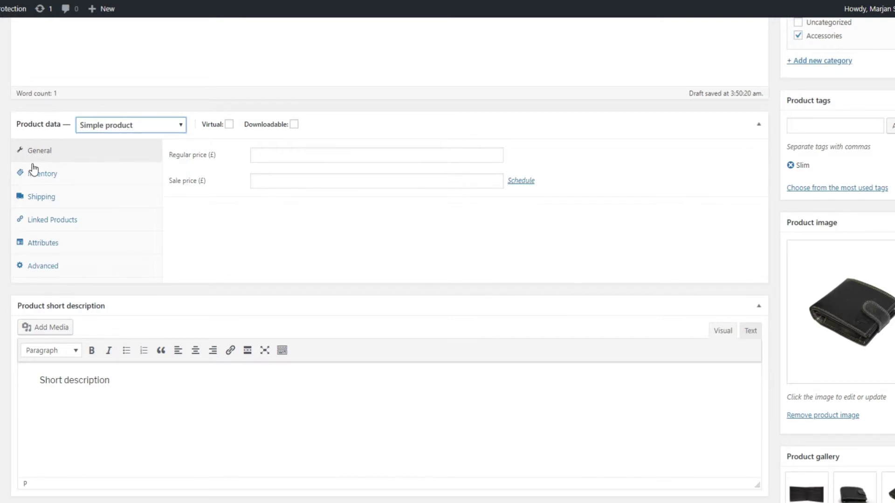
click(251, 159)
text(100)
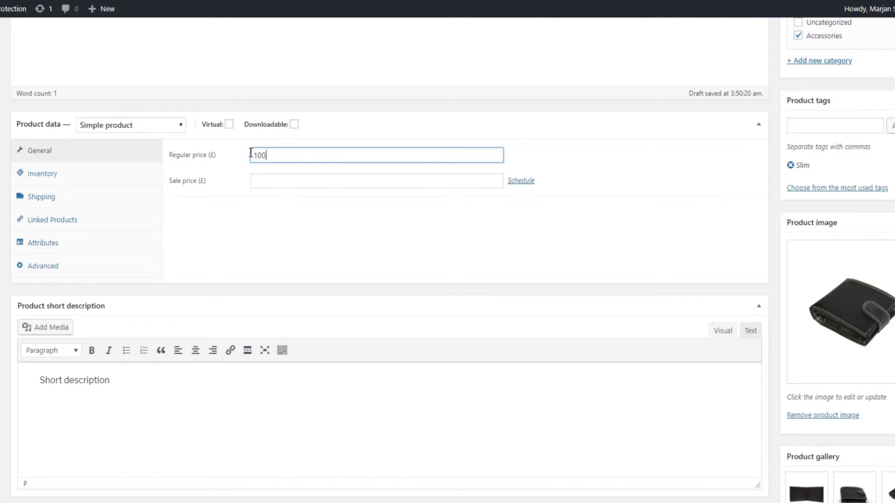
click(276, 177)
text(90)
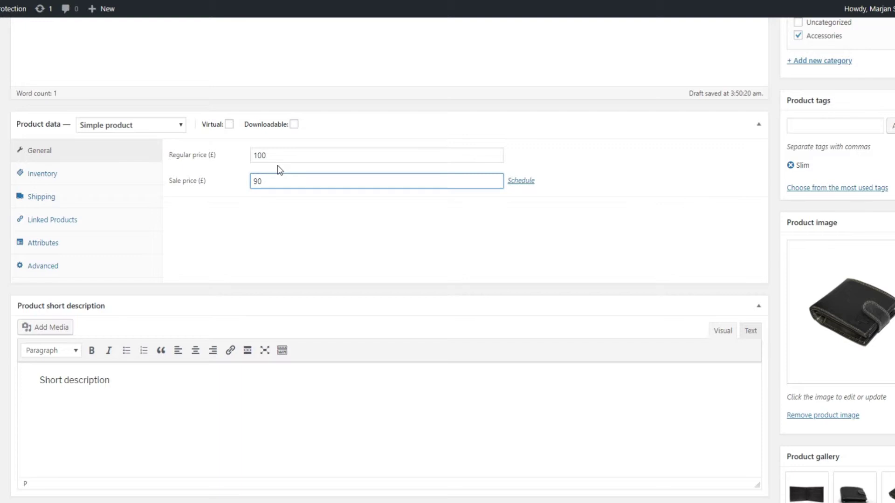
Open the sale price schedule dates, then cancel the schedule
click(531, 182)
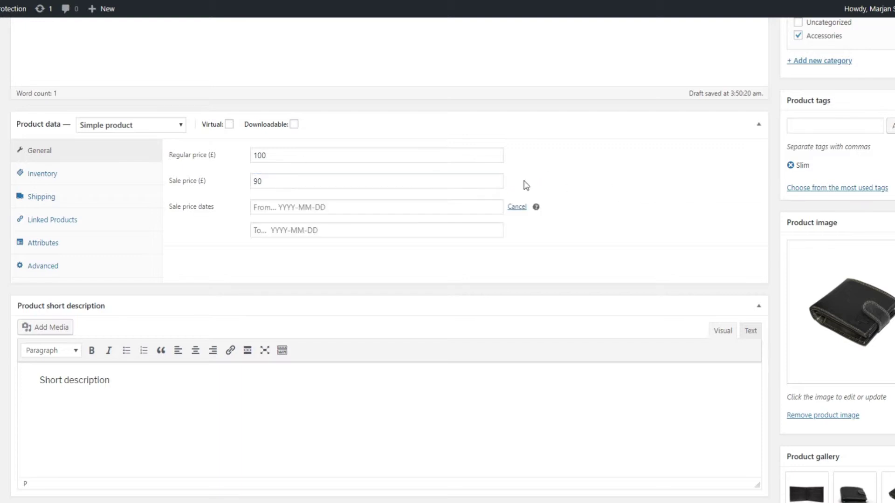
click(323, 208)
click(442, 224)
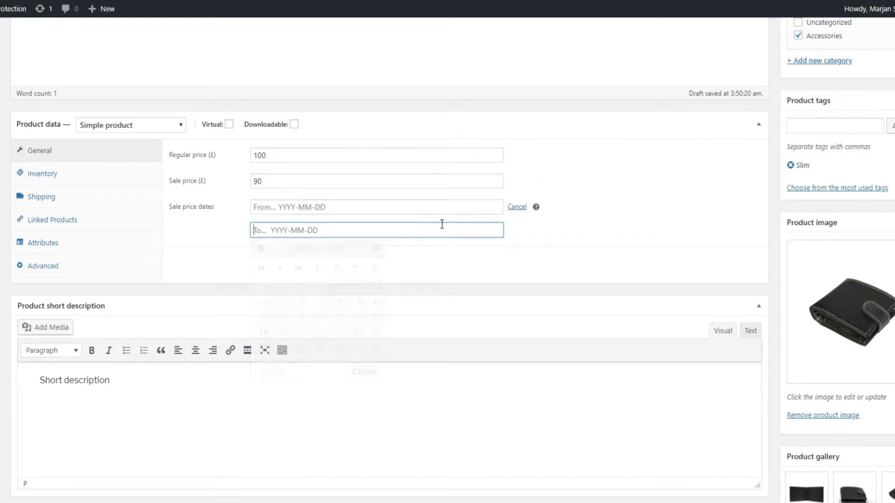
click(176, 251)
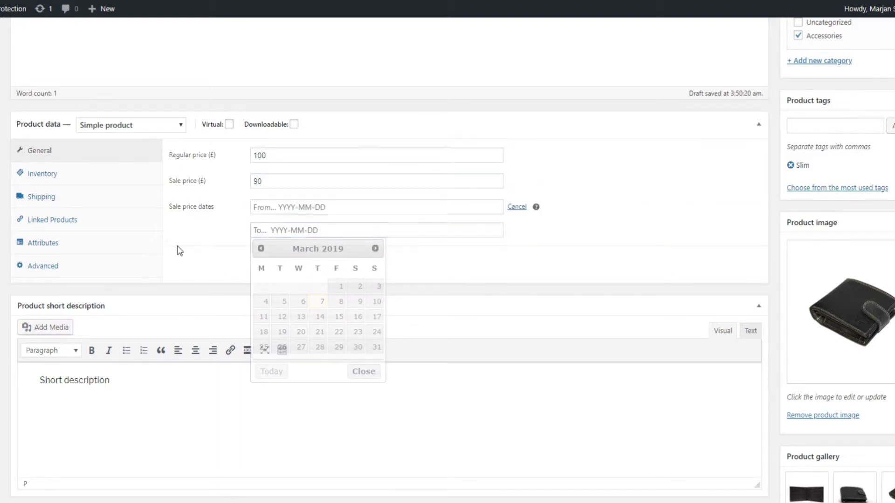
click(516, 208)
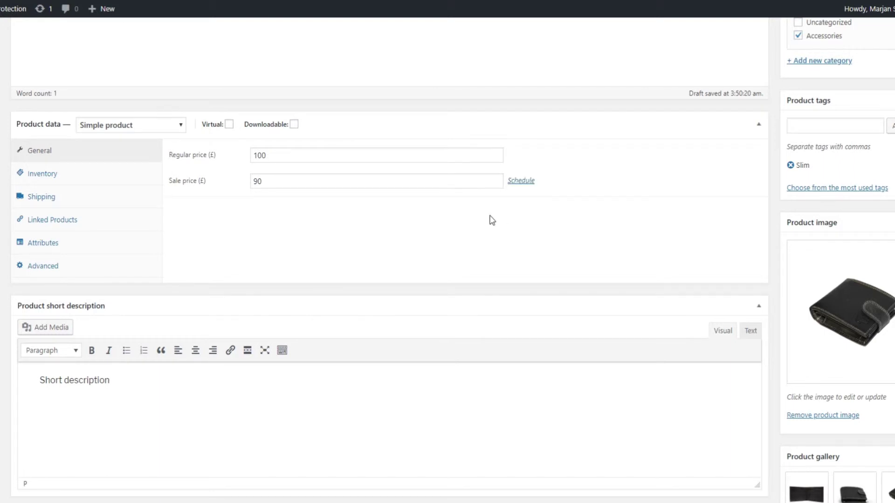
Enter SKU 012 in the Inventory settings
click(94, 172)
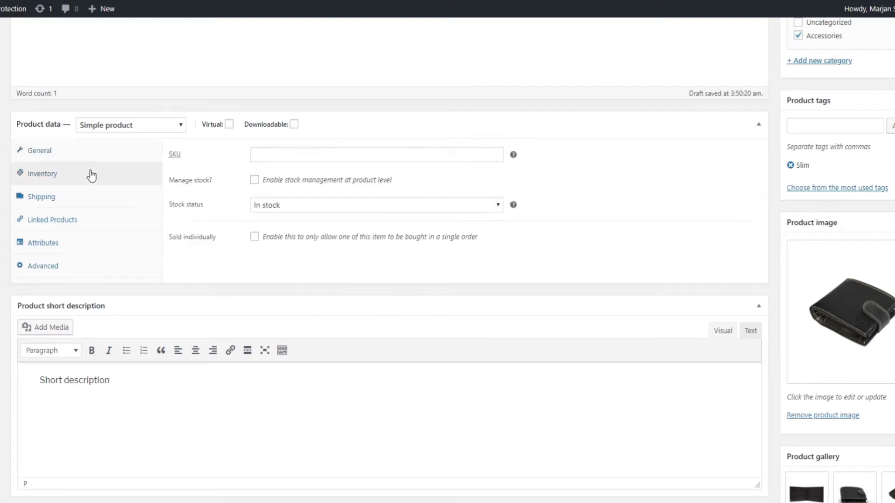
click(278, 153)
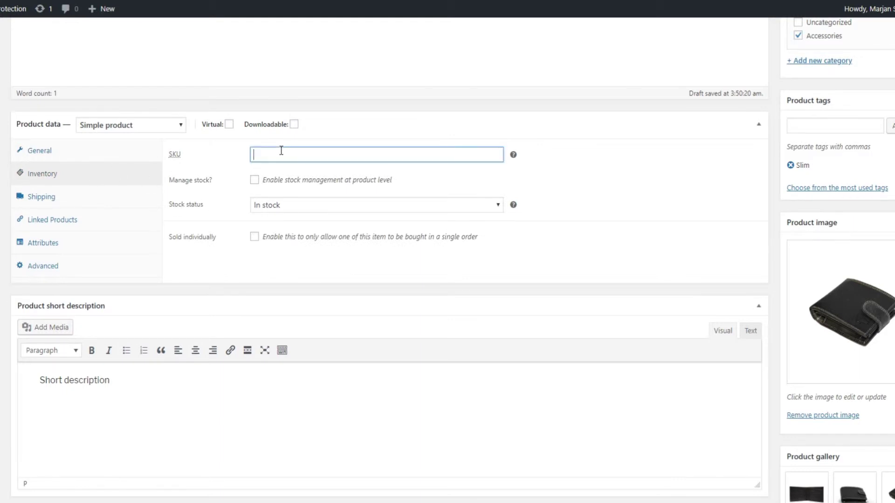
text(012)
drag(274, 156, 243, 168)
click(240, 164)
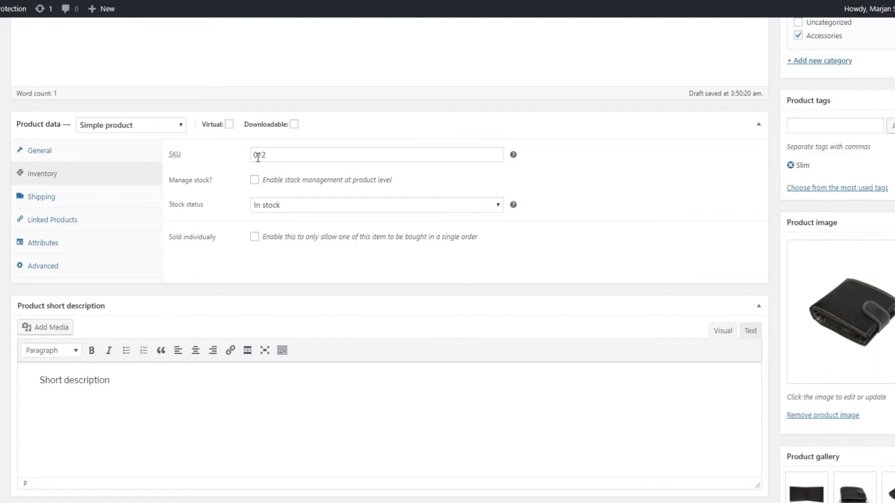
double_click(257, 156)
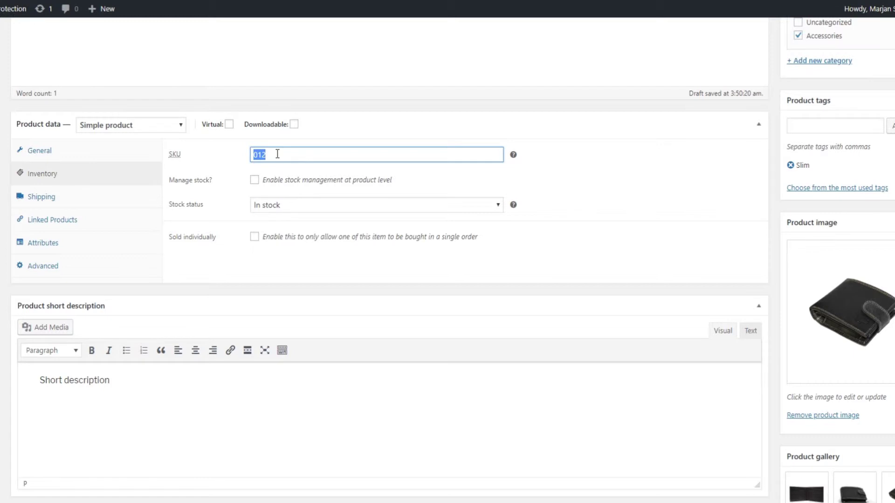
click(278, 154)
Enable 'Manage stock?' at product level, leaving stock quantity at 0
drag(172, 205, 199, 211)
click(261, 205)
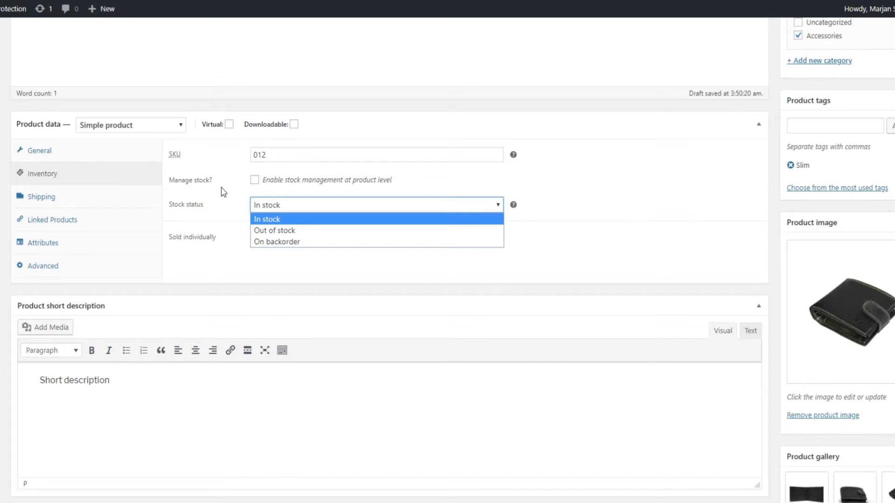
click(254, 180)
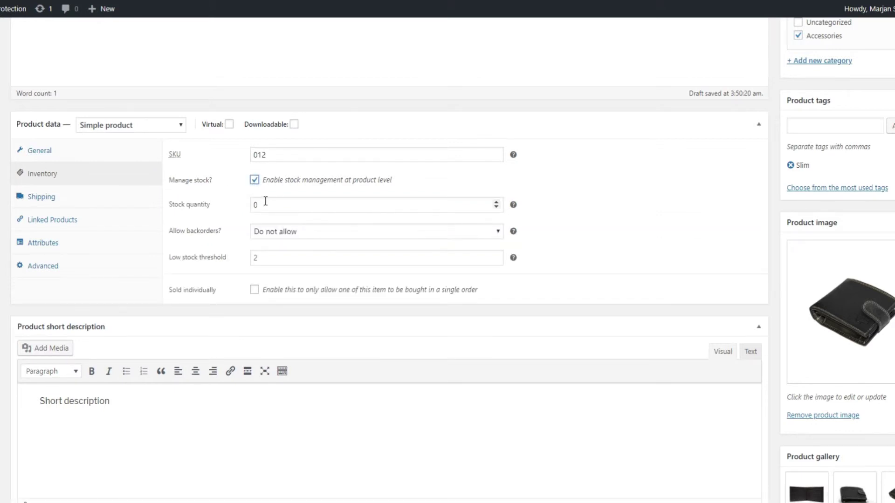
drag(265, 201, 233, 206)
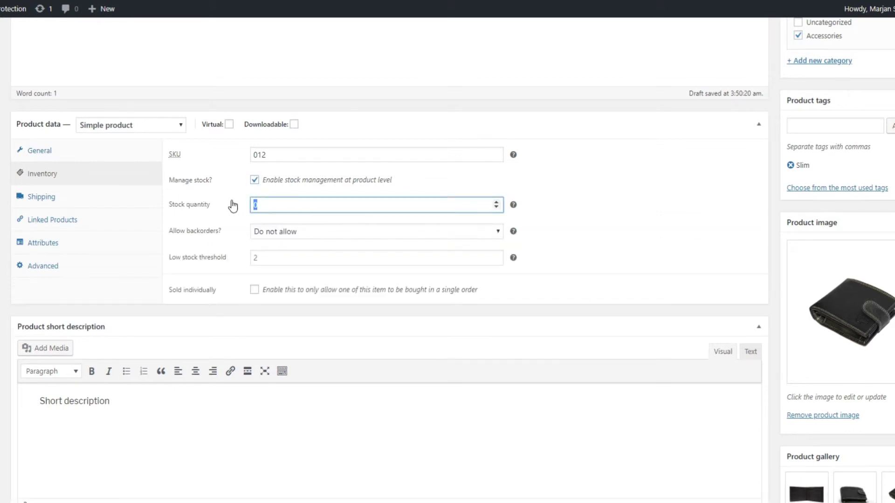
click(268, 202)
Enter weight 100 kg and length 10, width 20, height 10 cm on the Shipping tab
click(106, 201)
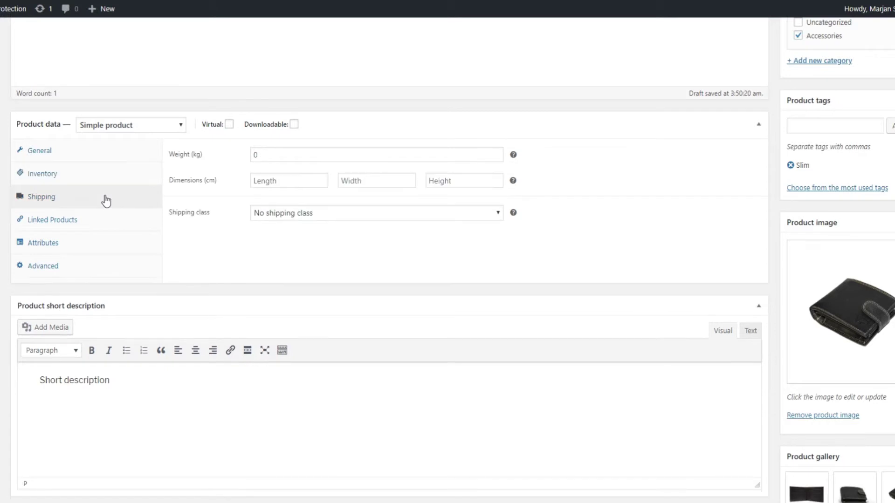
click(252, 159)
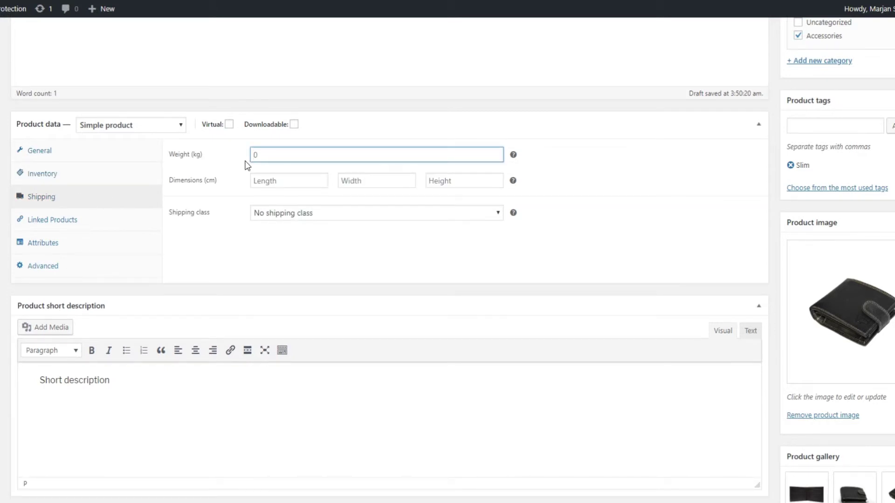
text(100)
click(270, 177)
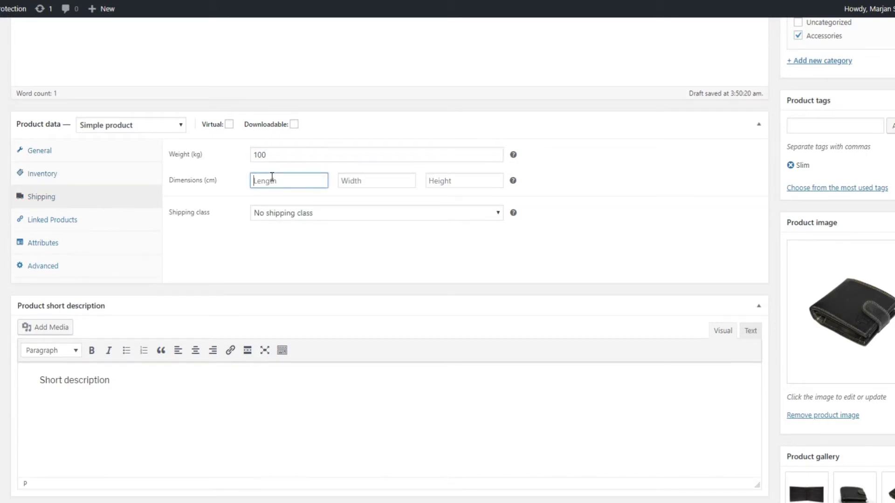
text(10)
click(375, 181)
text(20)
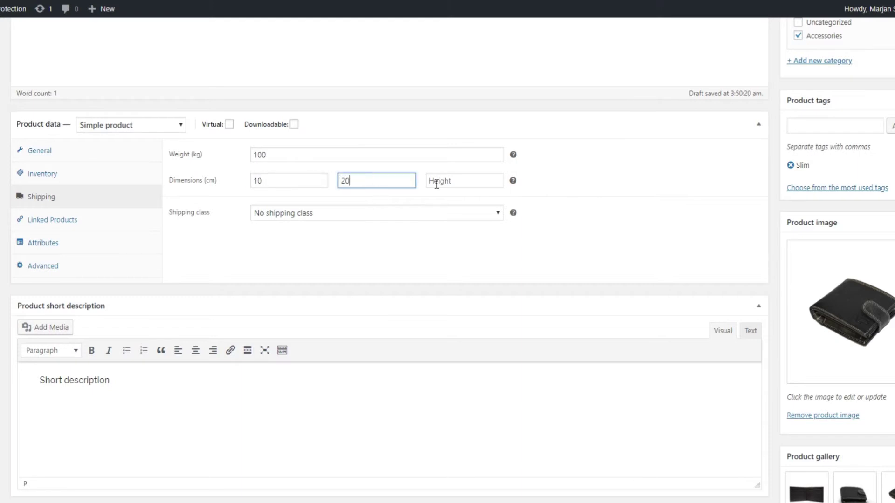
click(443, 182)
text(10)
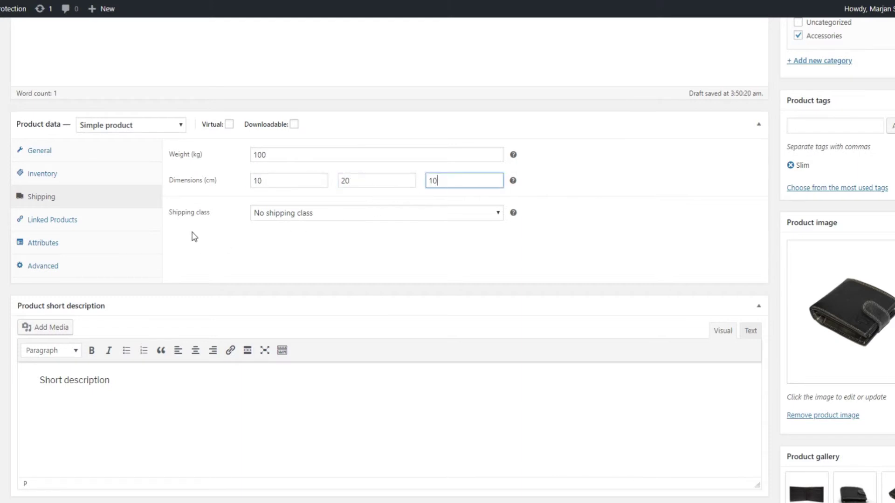
click(141, 226)
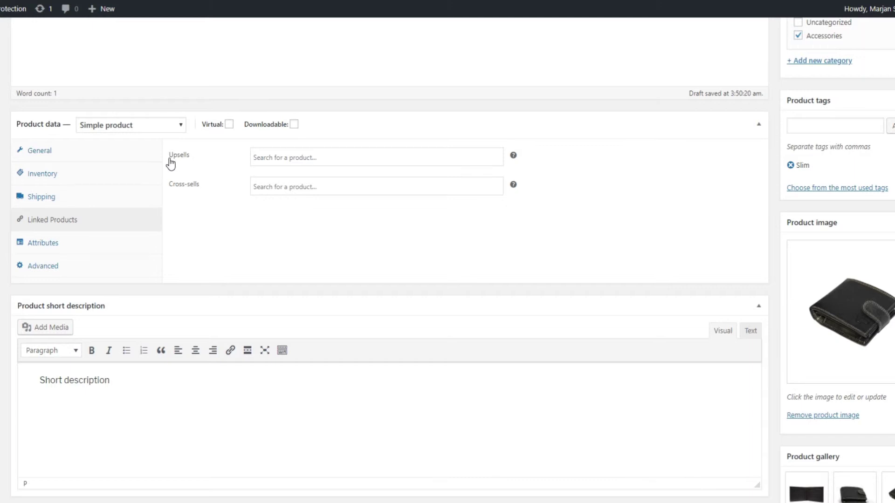
click(262, 158)
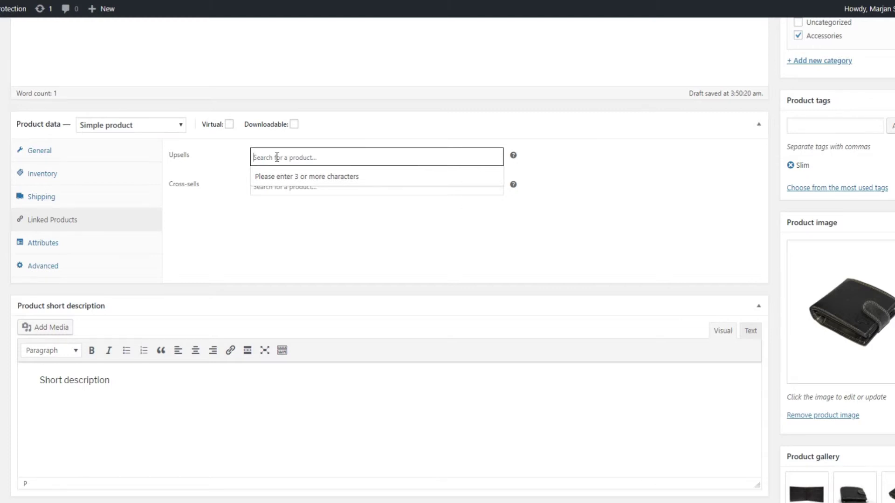
key(Tab)
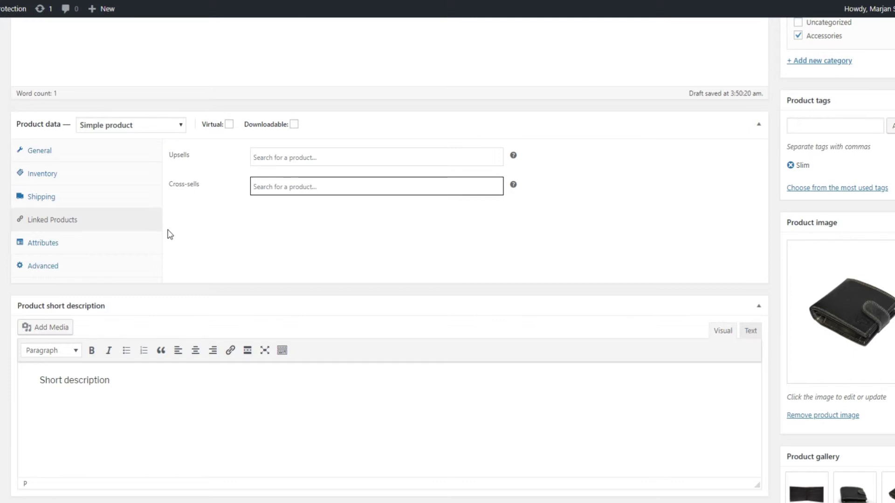
Raise the menu order from 10 to 11 in Advanced settings, with reviews enabled
click(134, 251)
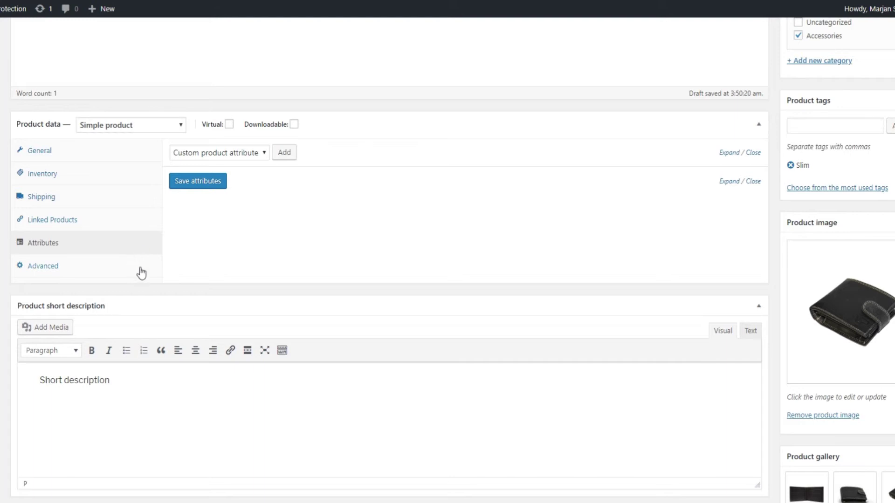
click(140, 270)
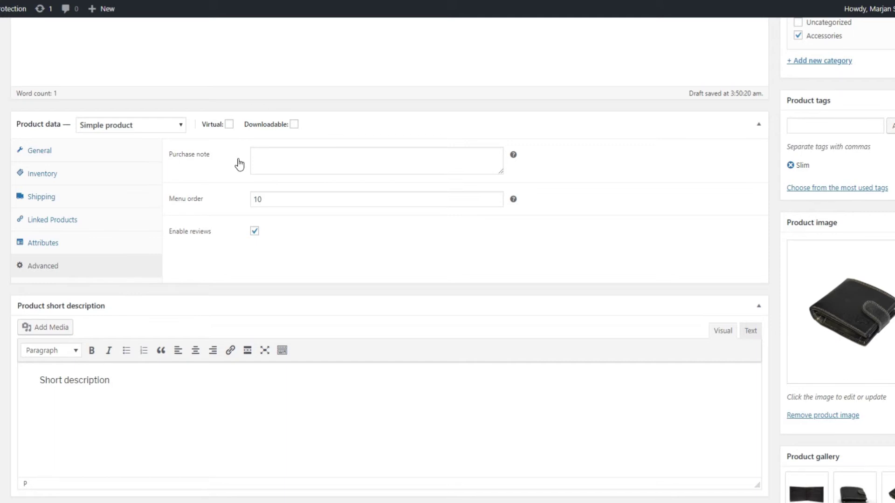
click(254, 156)
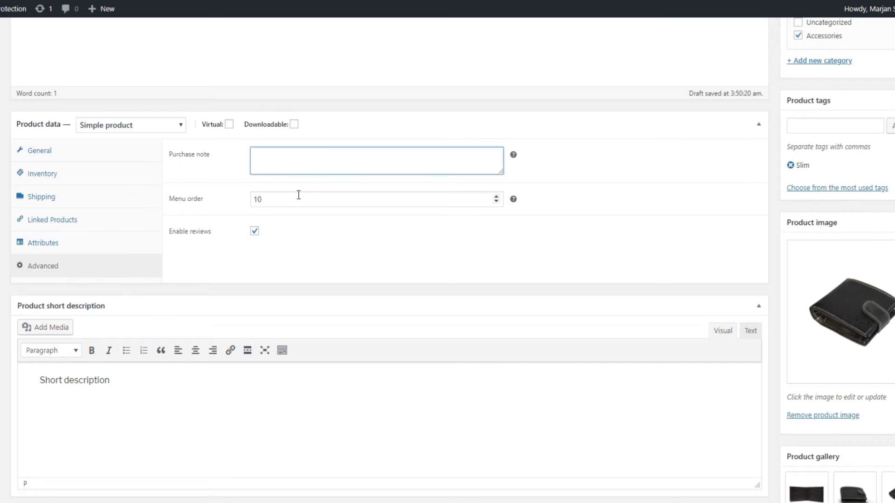
key(Tab)
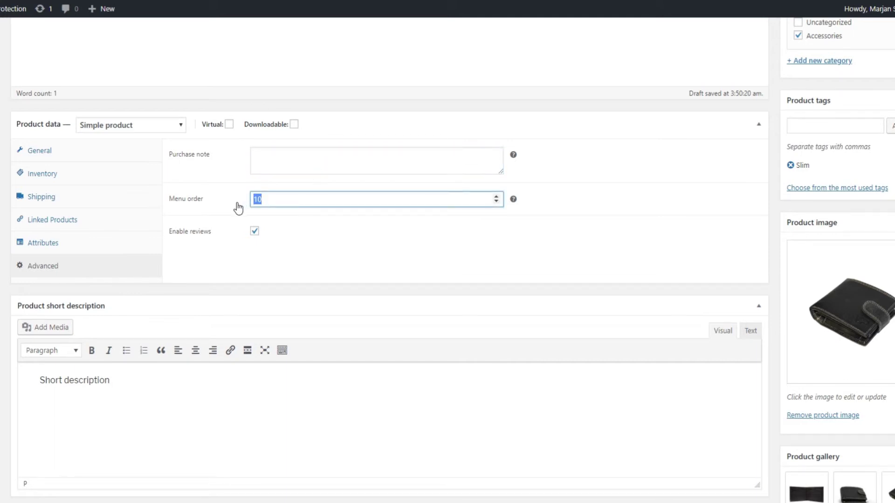
key(Up)
click(255, 232)
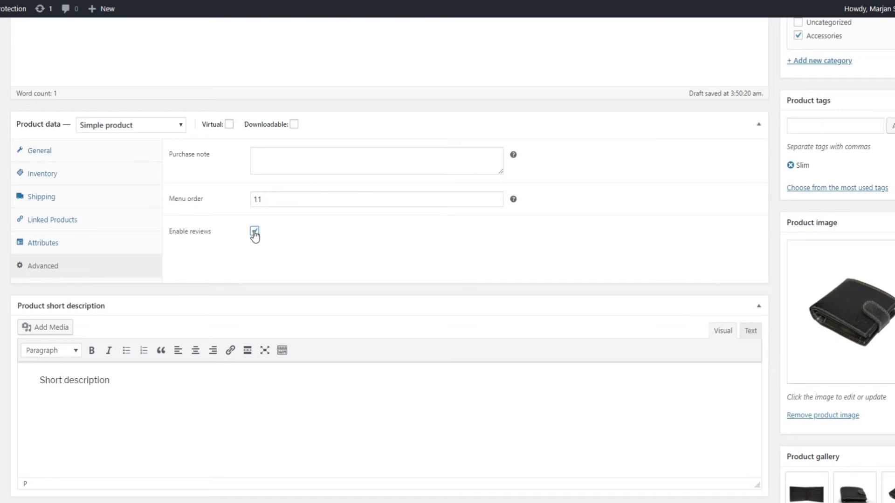
Toggle the Virtual option on and off, leaving it off, and mark the product Downloadable
click(112, 128)
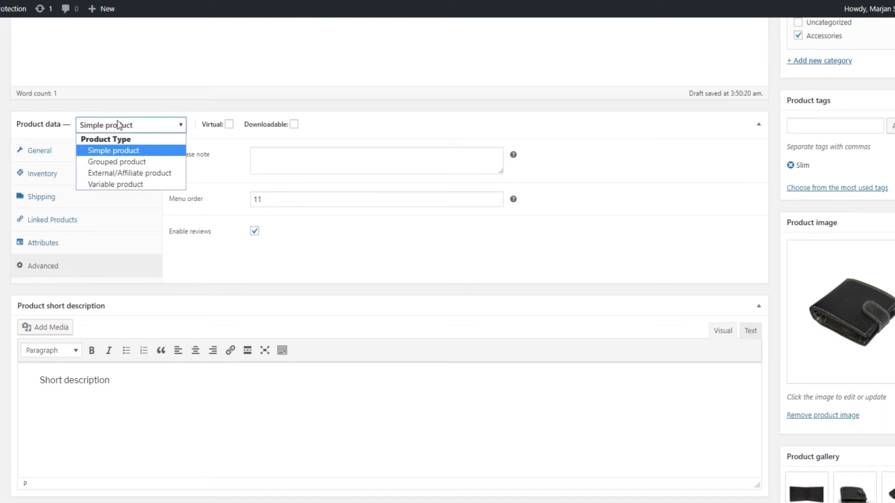
click(118, 124)
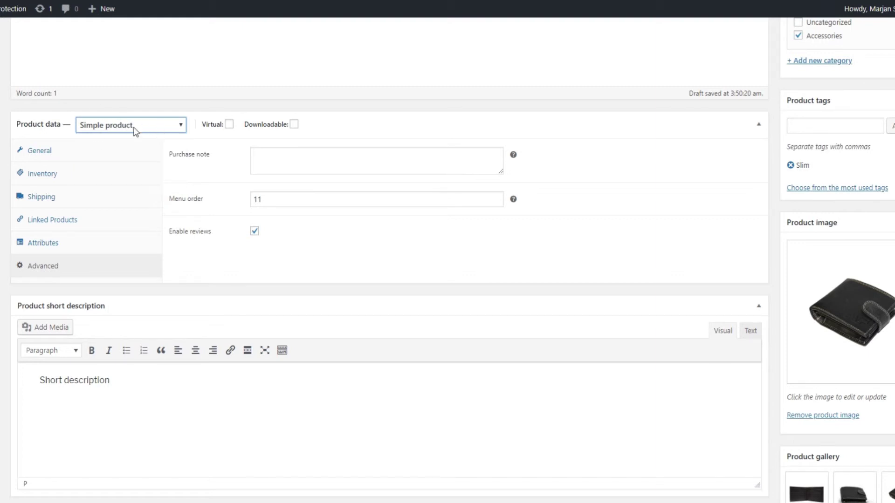
click(227, 124)
click(227, 124)
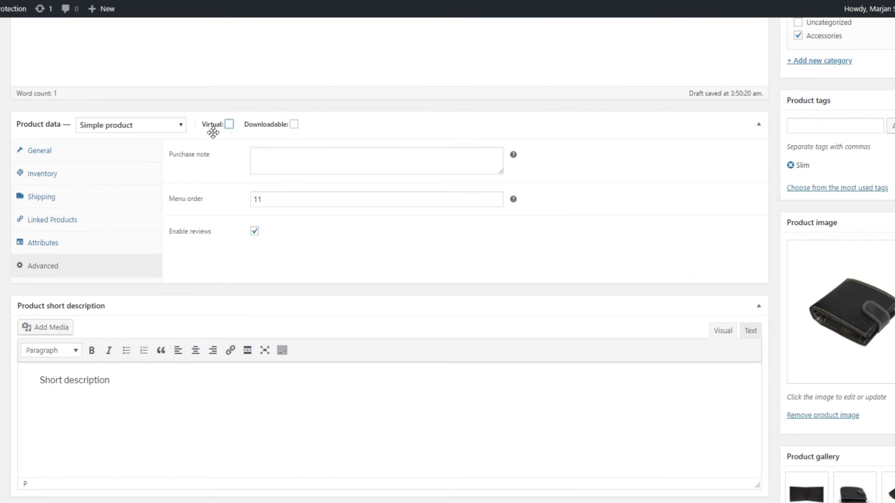
click(228, 125)
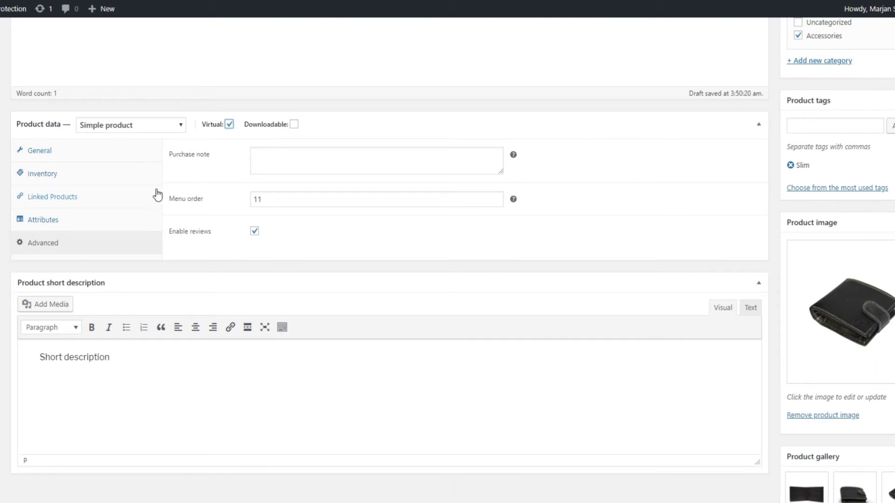
click(229, 124)
click(293, 124)
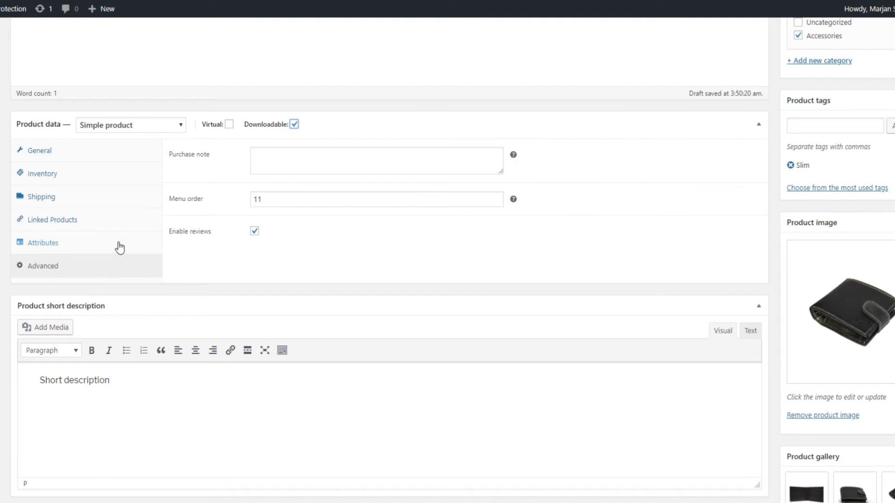
Change the product type to Grouped product
click(82, 156)
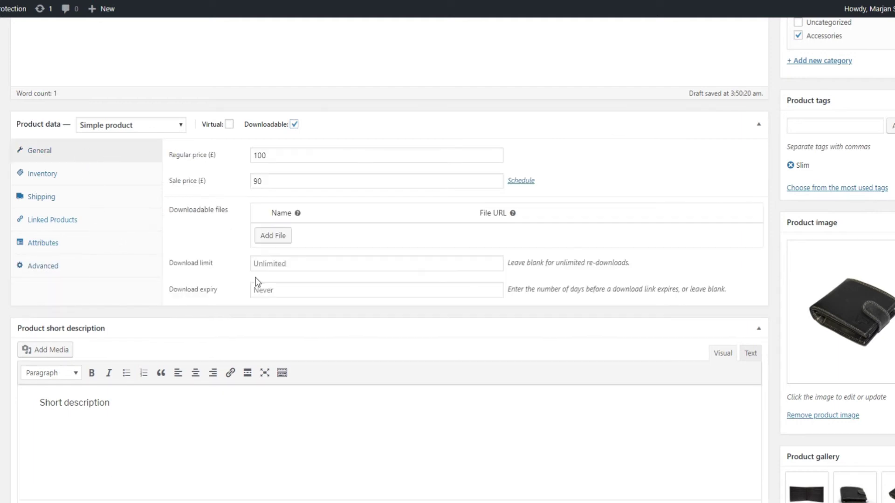
click(130, 125)
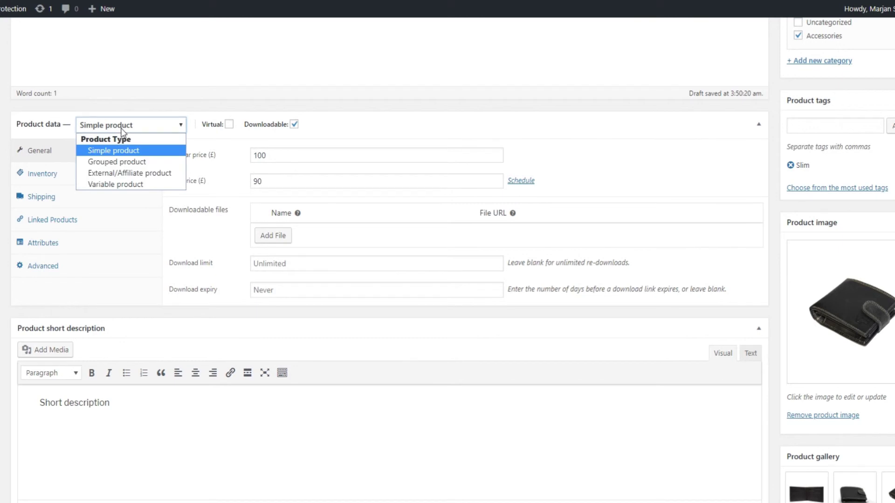
click(116, 161)
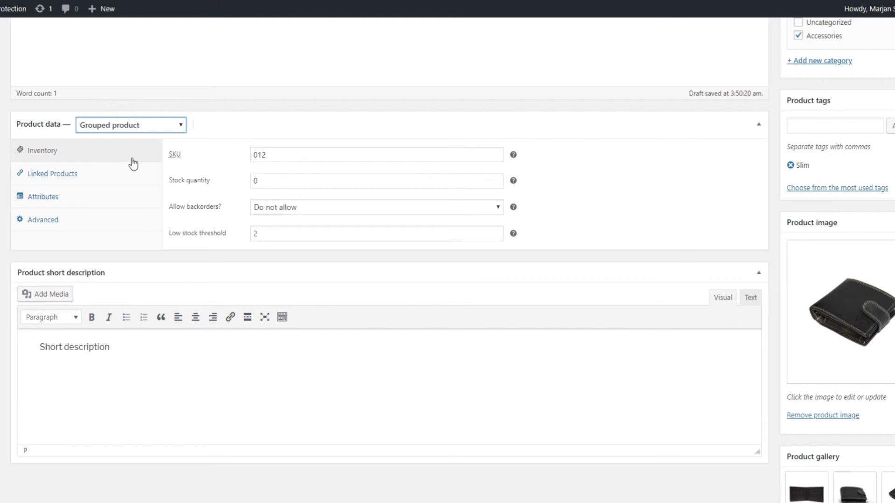
Try the External/Affiliate product type with its Product URL field, then switch to Variable product
click(134, 125)
click(116, 176)
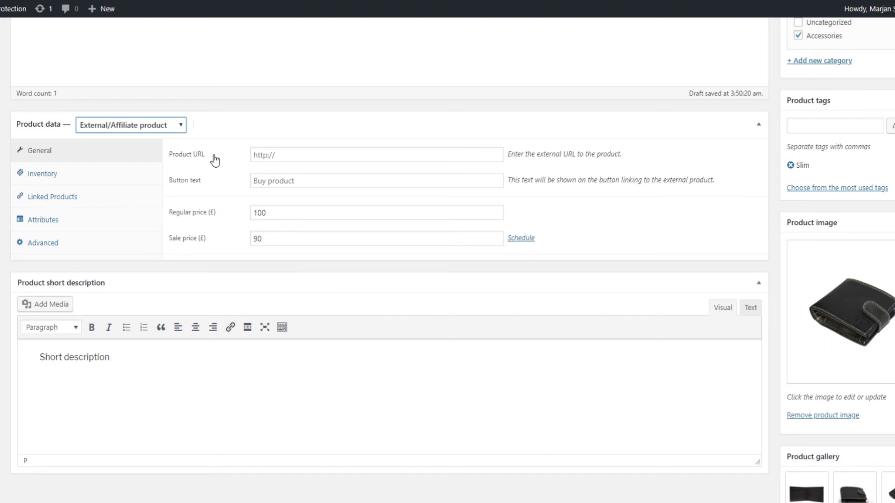
click(264, 152)
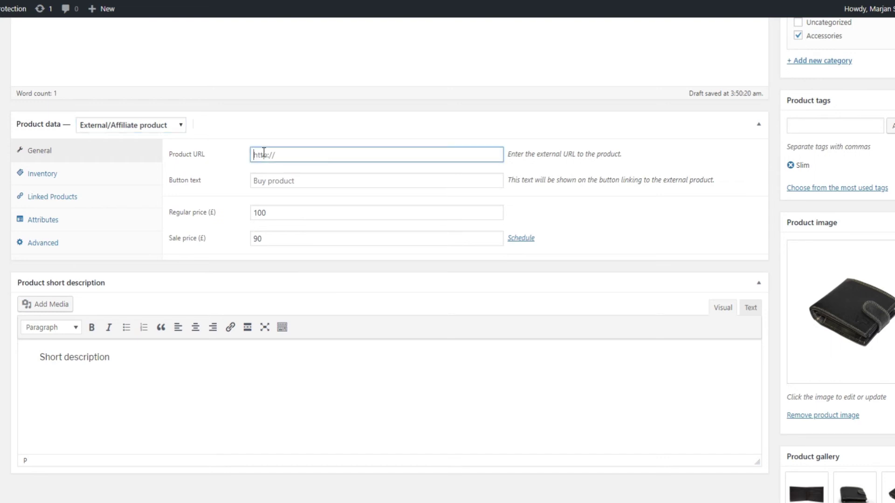
click(150, 130)
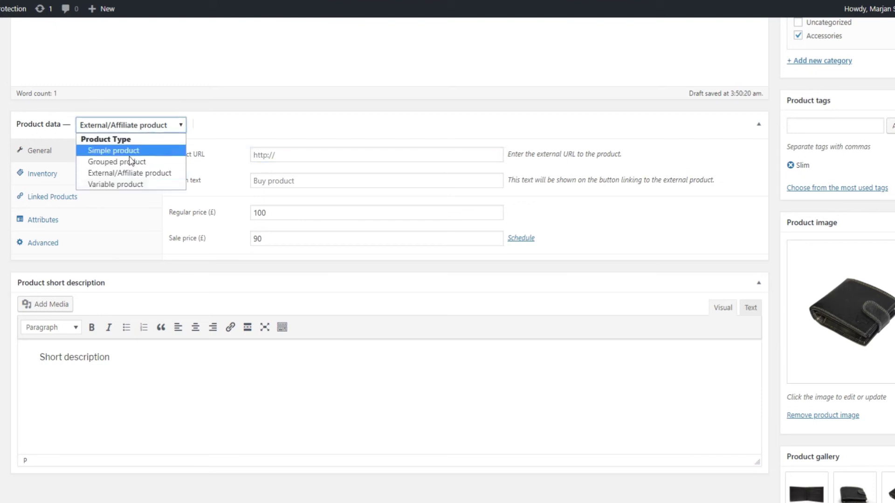
click(125, 185)
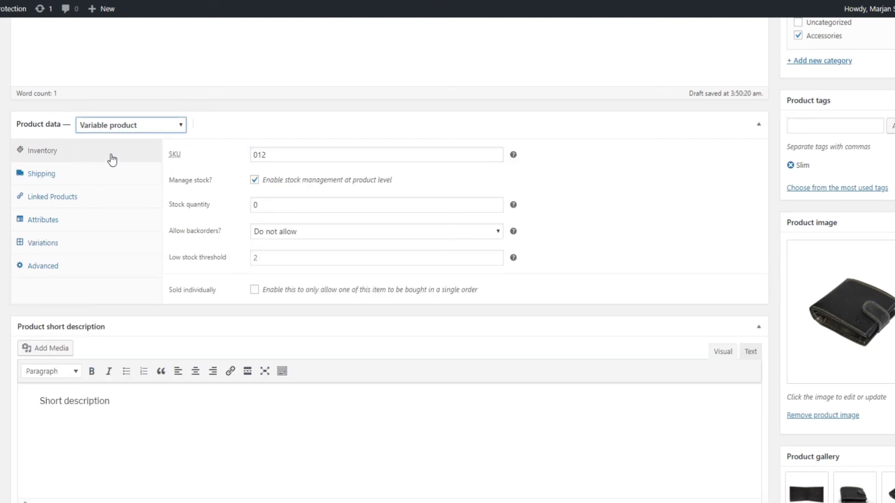
Add the Color attribute to the product in the Attributes settings
click(85, 243)
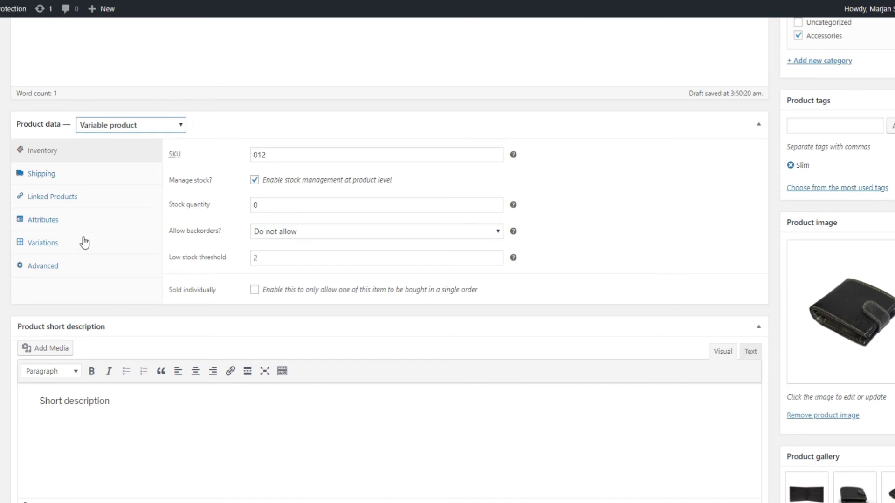
click(52, 225)
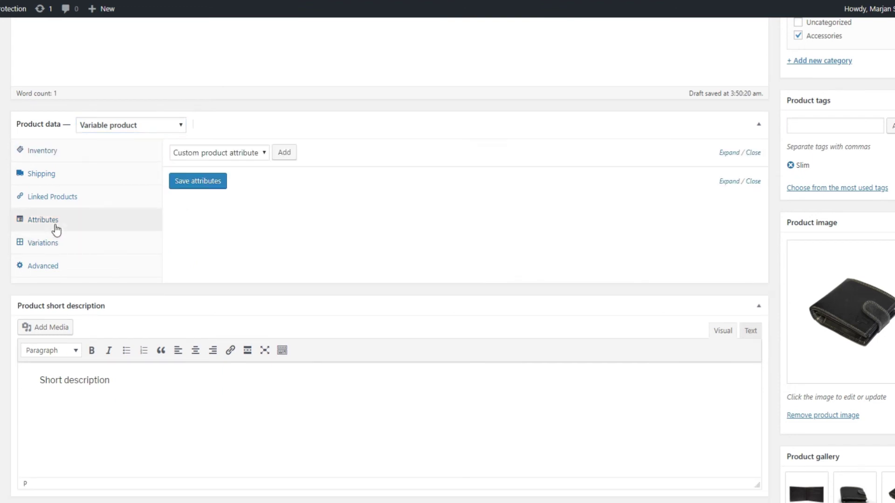
click(280, 154)
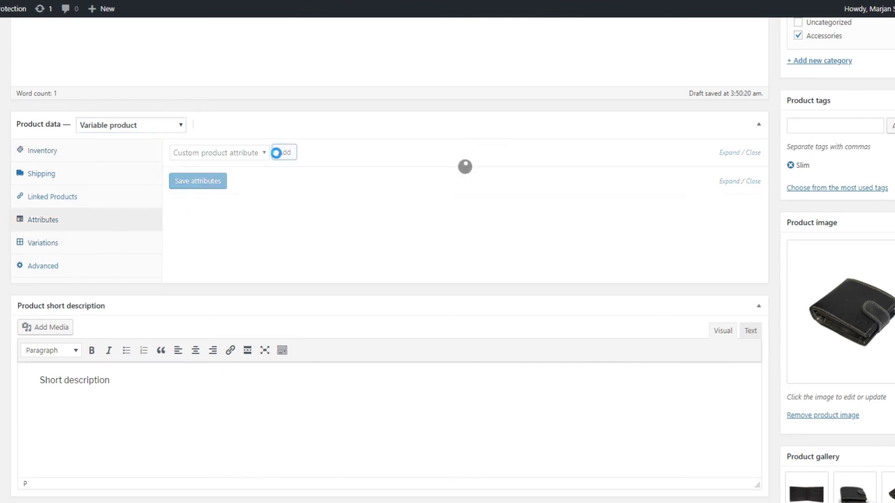
click(259, 154)
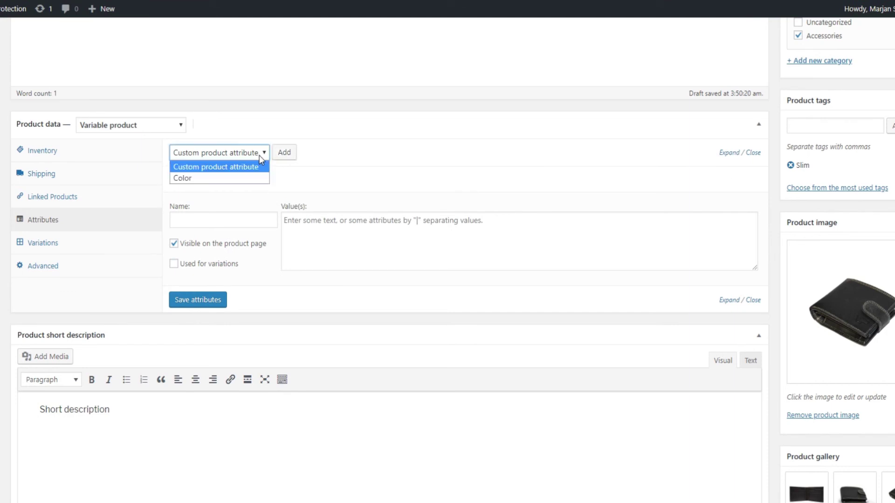
click(227, 177)
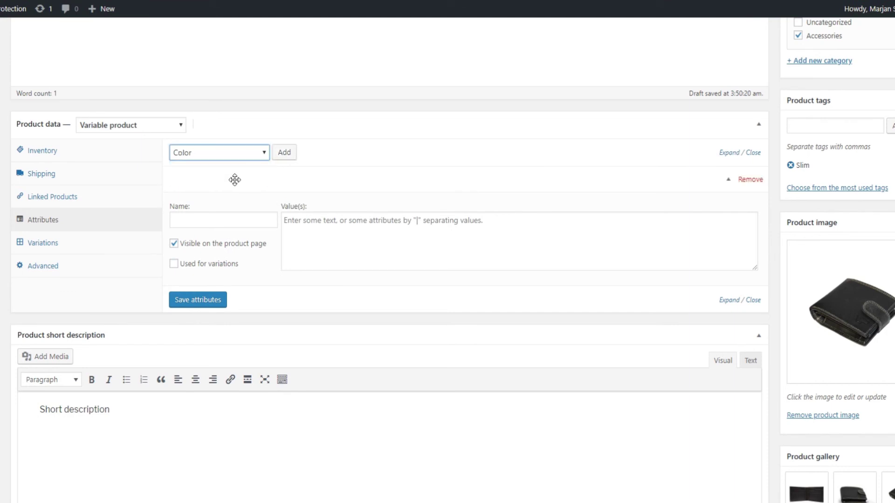
click(288, 154)
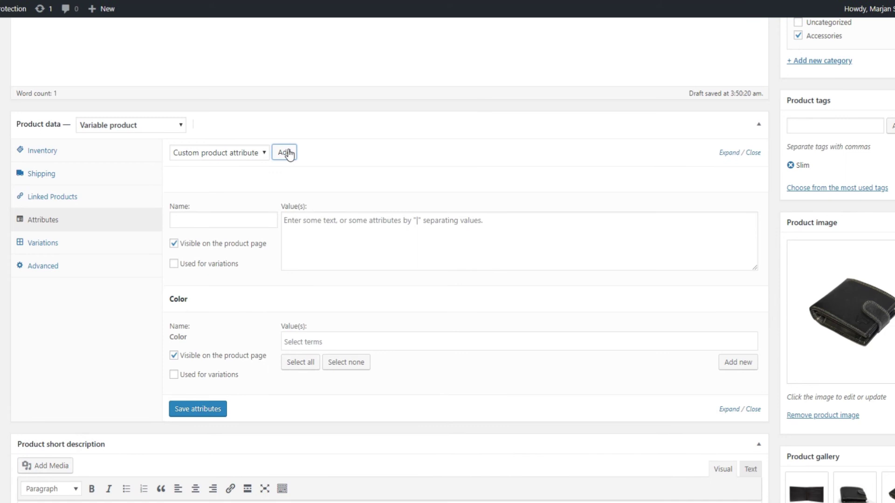
Give Color the values Black and White, mark it Used for variations, and save attributes
click(303, 342)
click(293, 362)
click(337, 334)
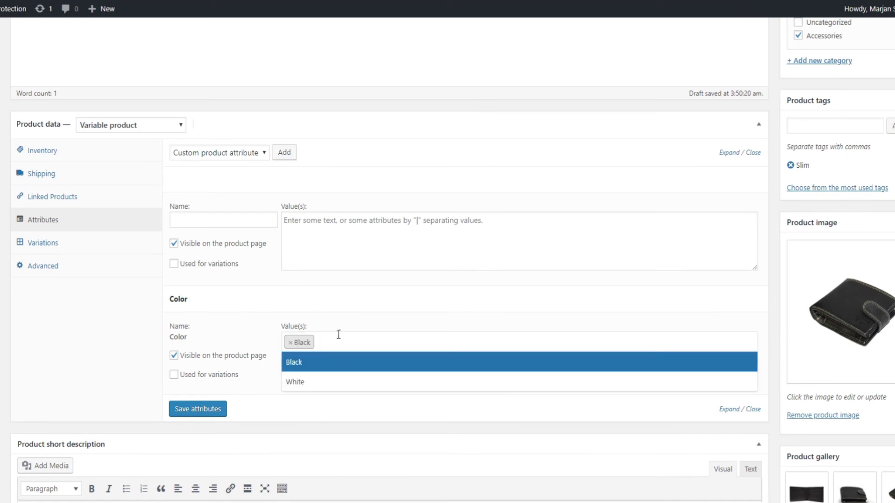
click(317, 381)
click(186, 378)
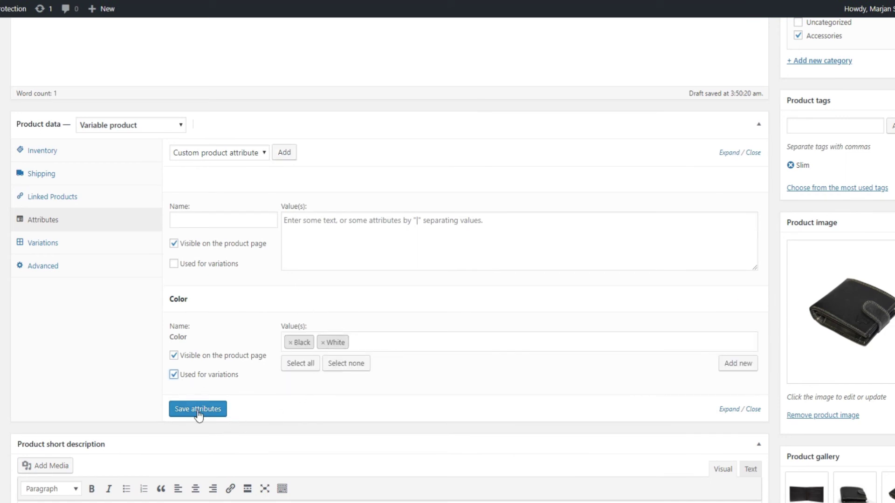
click(197, 409)
Add a single variation, #15244, from the Variations settings
click(93, 246)
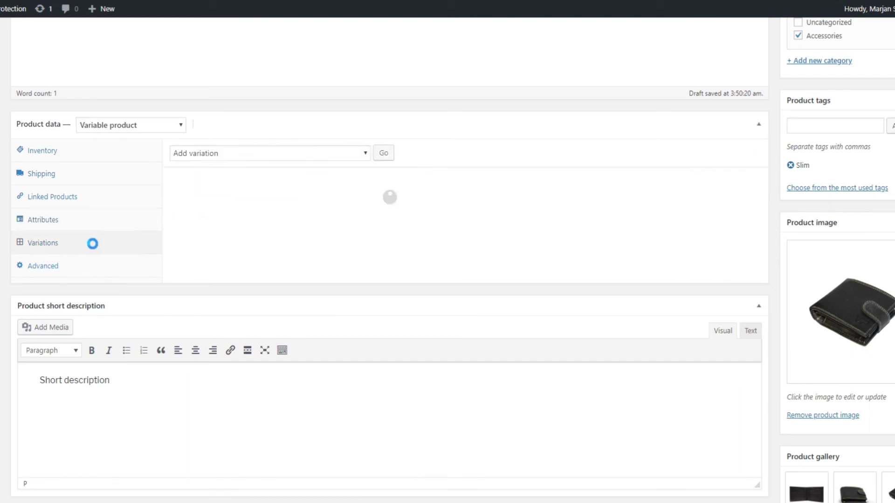
click(365, 154)
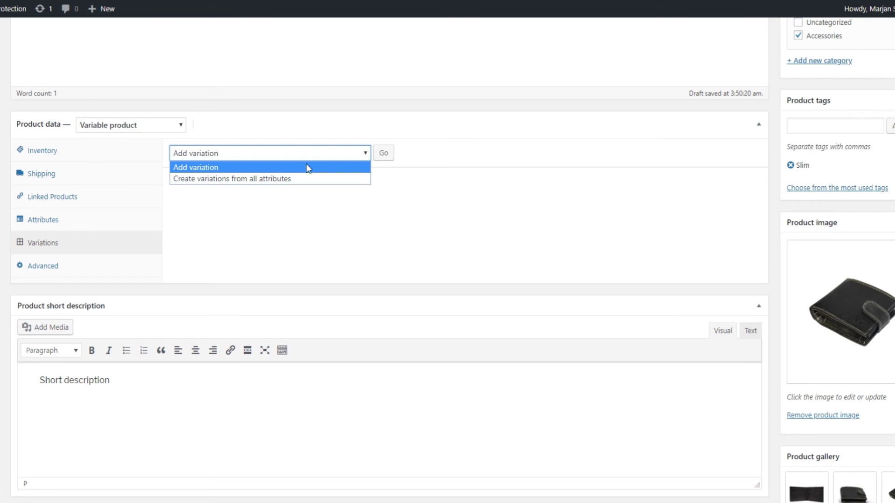
click(183, 168)
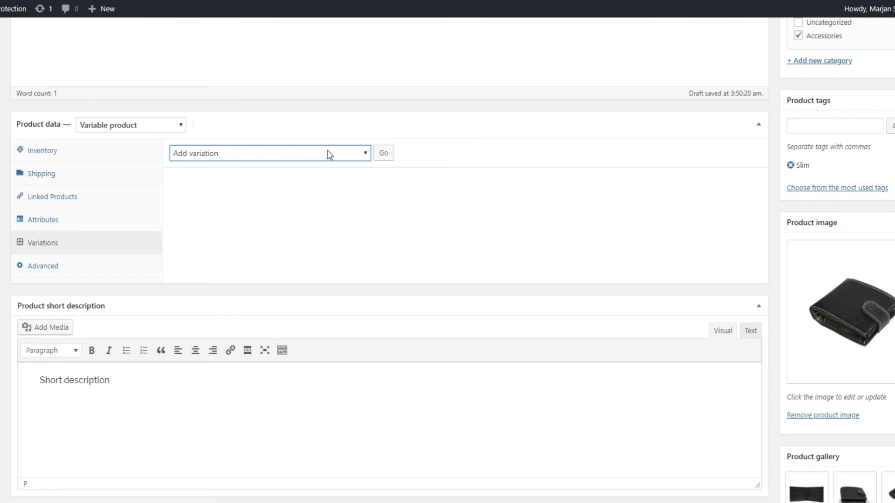
click(390, 154)
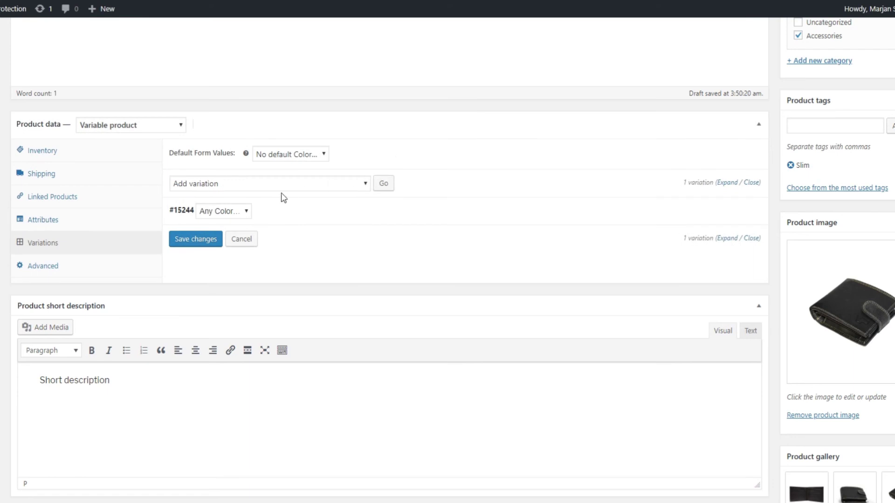
Check variation #15244's colour choices, leaving Any Color, and review the variation actions list unchanged
click(246, 213)
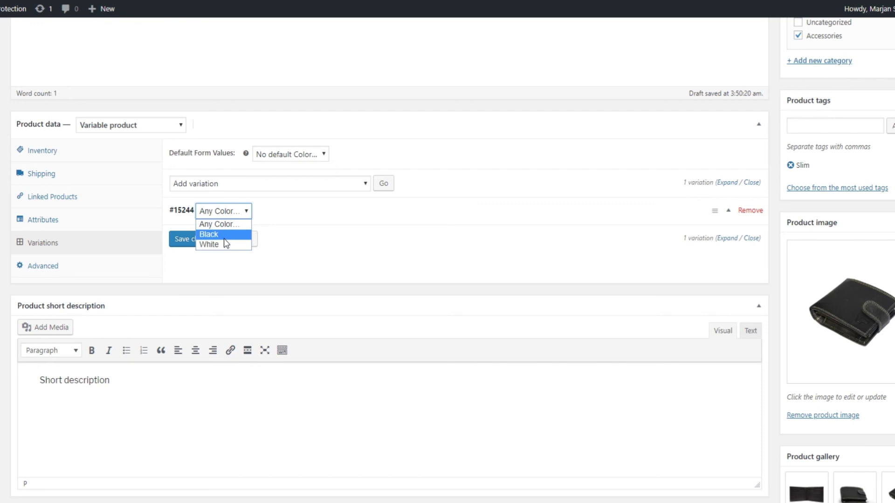
click(248, 225)
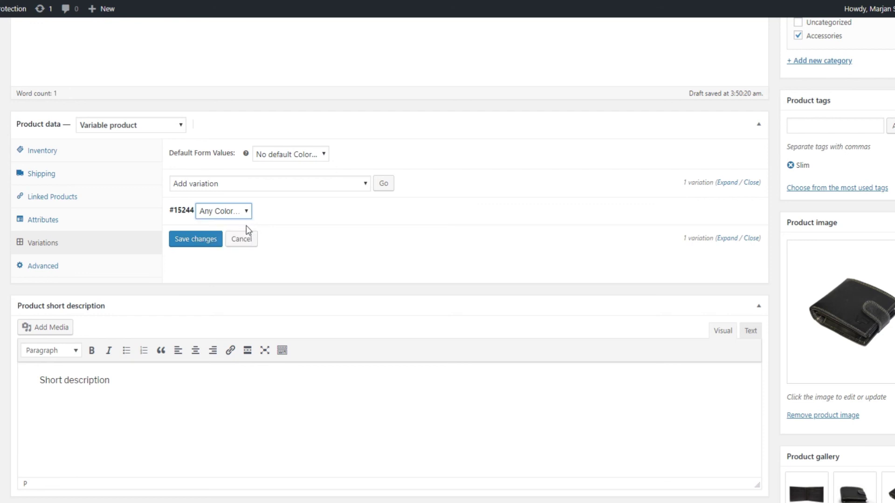
click(242, 215)
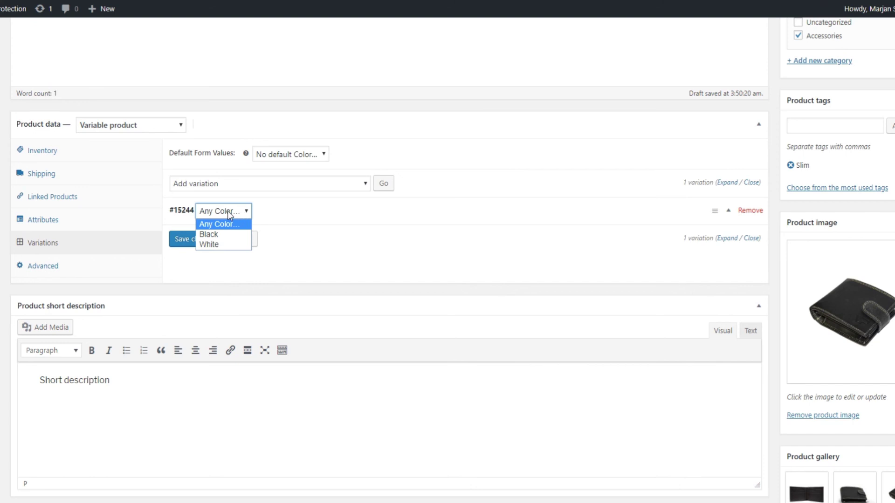
click(227, 210)
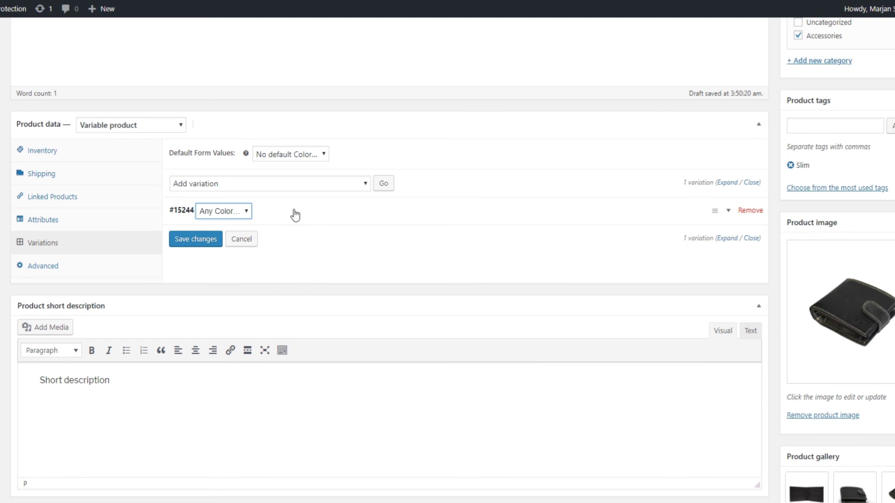
click(298, 184)
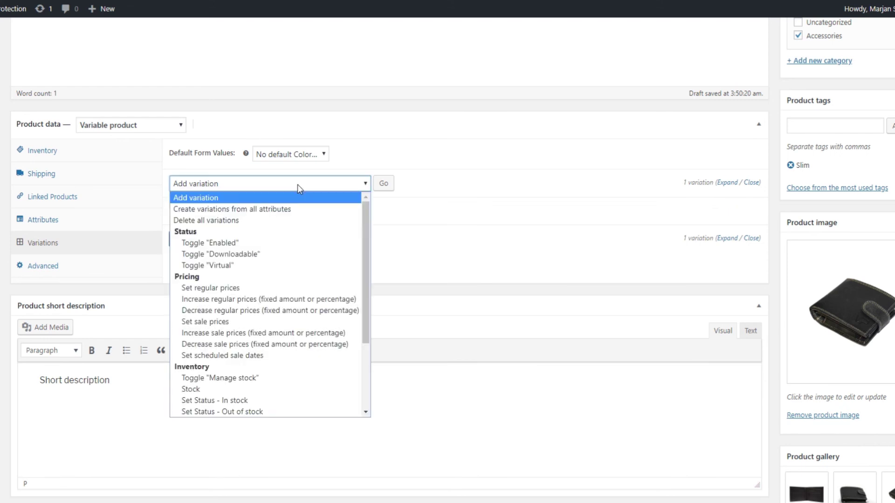
click(297, 184)
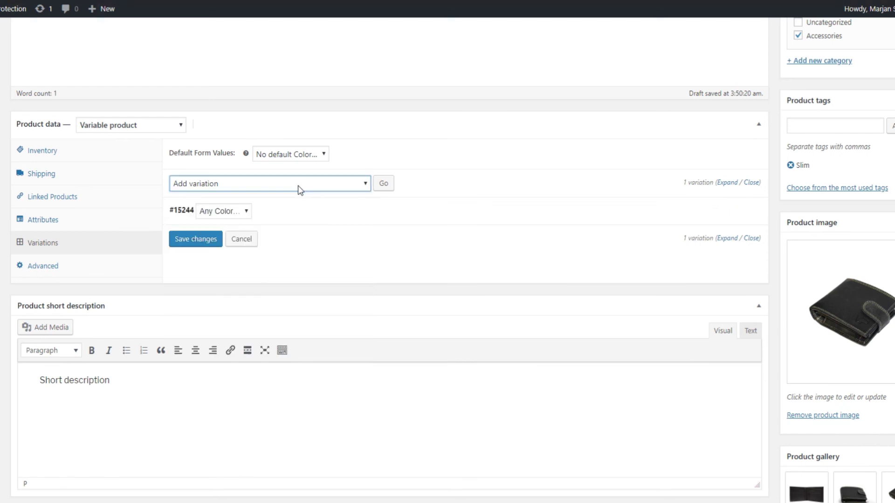
Expand variation #15244 to show its SKU, price, stock, weight, dimensions and shipping fields
click(732, 216)
click(732, 215)
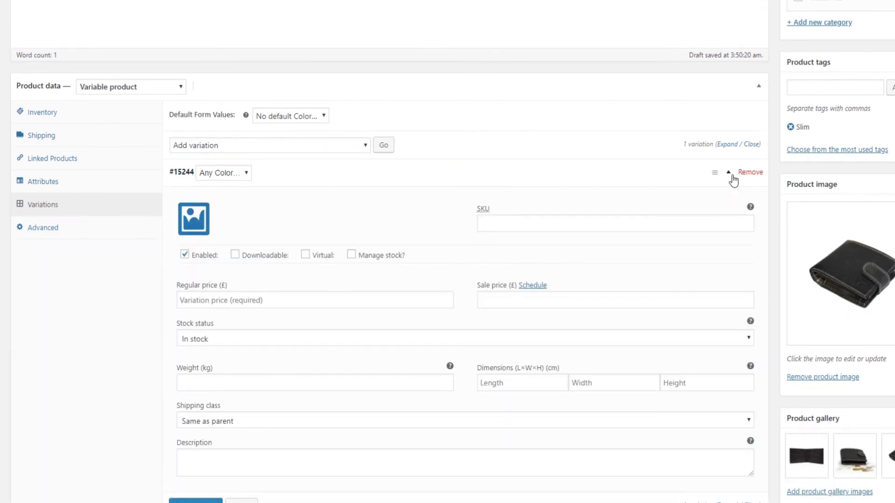
scroll(645, 199, down, 2)
scroll(645, 199, down, 2)
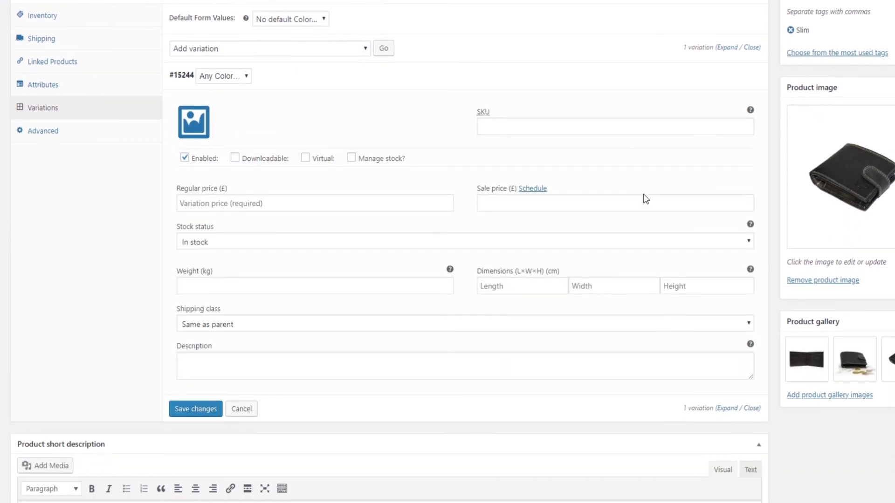